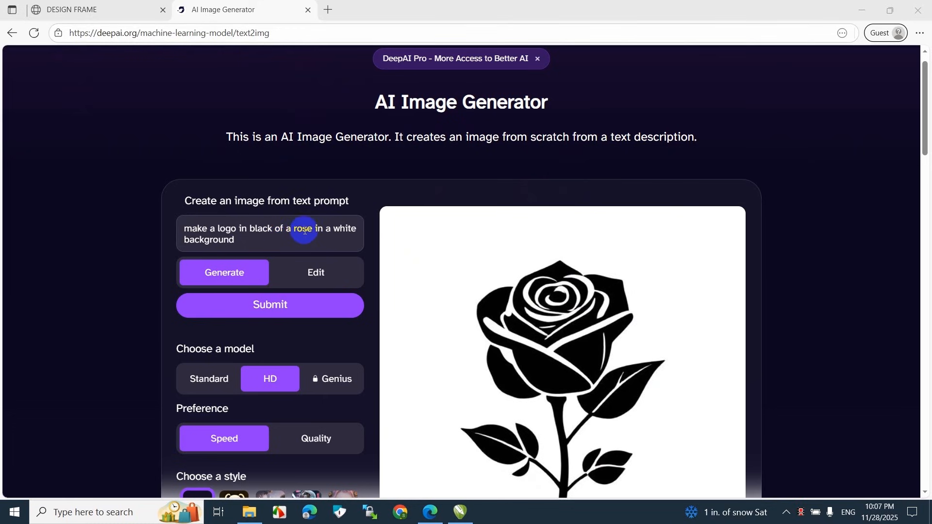
Copy the generated black rose logo from the AI Image Generator page and paste it onto the Design Frame canvas
{"action": "scroll", "coordinate": [601, 300], "scroll_direction": "down", "scroll_amount": 5}
{"action": "scroll", "coordinate": [601, 299], "scroll_direction": "up", "scroll_amount": 5}
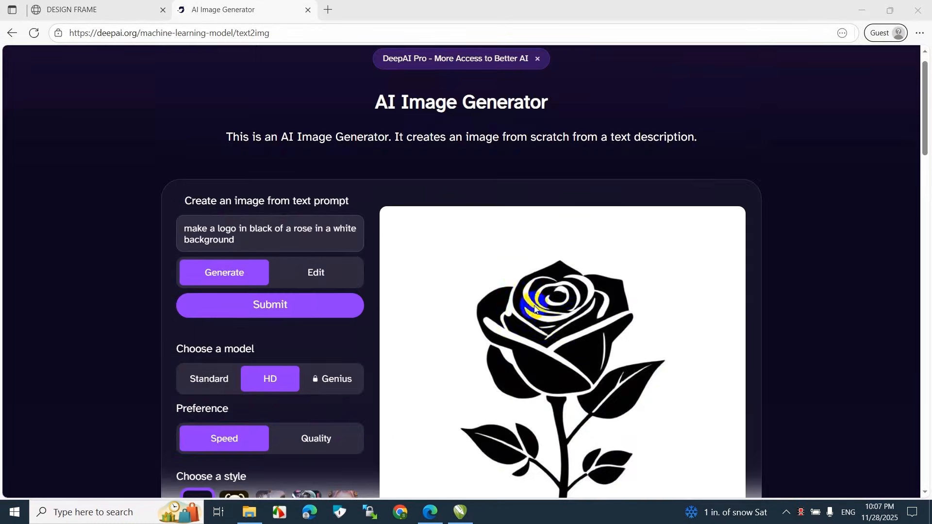
{"action": "scroll", "coordinate": [656, 328], "scroll_direction": "down", "scroll_amount": 5}
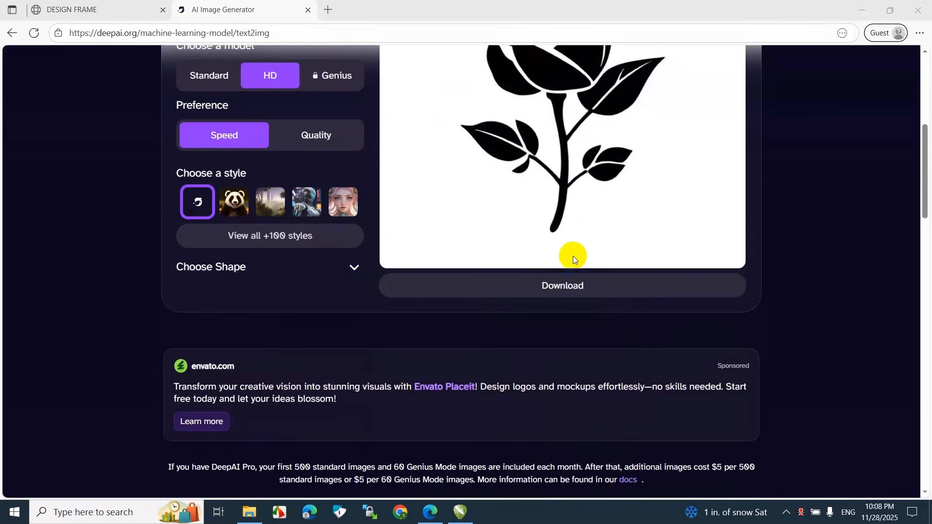
{"action": "left_click_drag", "start_coordinate": [922, 179], "coordinate": [925, 135]}
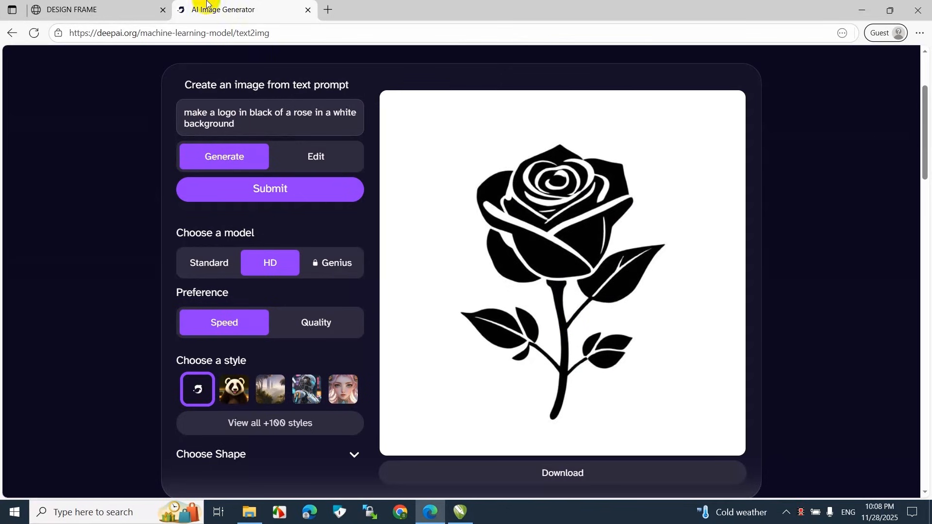
{"action": "left_click", "coordinate": [121, 4]}
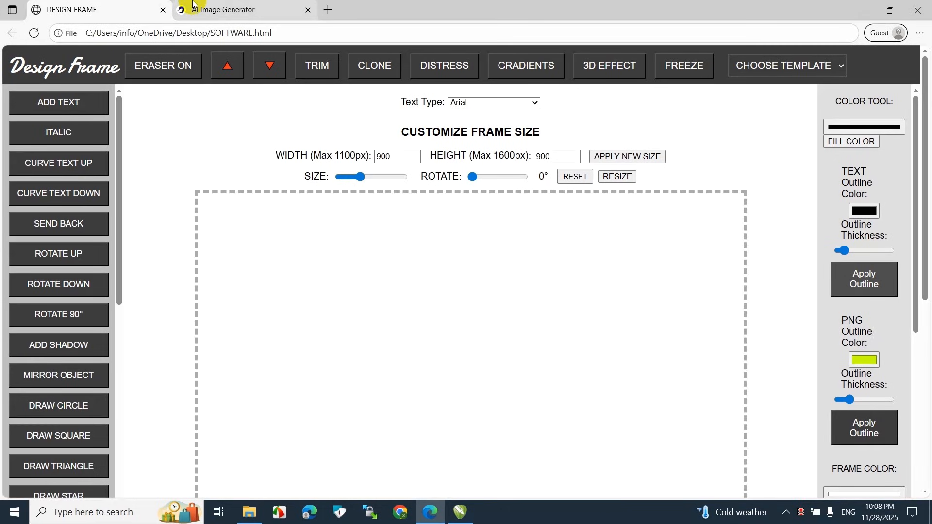
{"action": "left_click", "coordinate": [232, 10]}
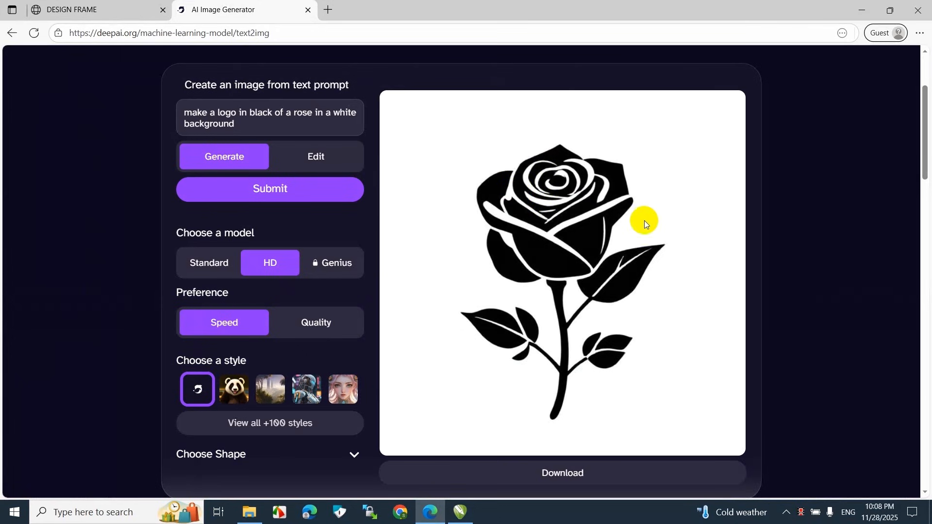
{"action": "right_click", "coordinate": [495, 227]}
{"action": "left_click", "coordinate": [528, 277]}
{"action": "left_click", "coordinate": [117, 4]}
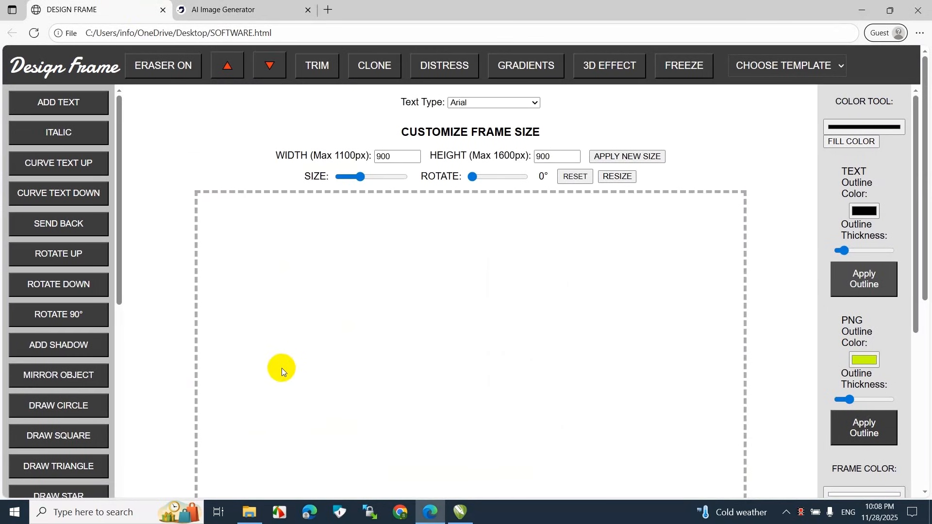
{"action": "key", "text": "ctrl+v"}
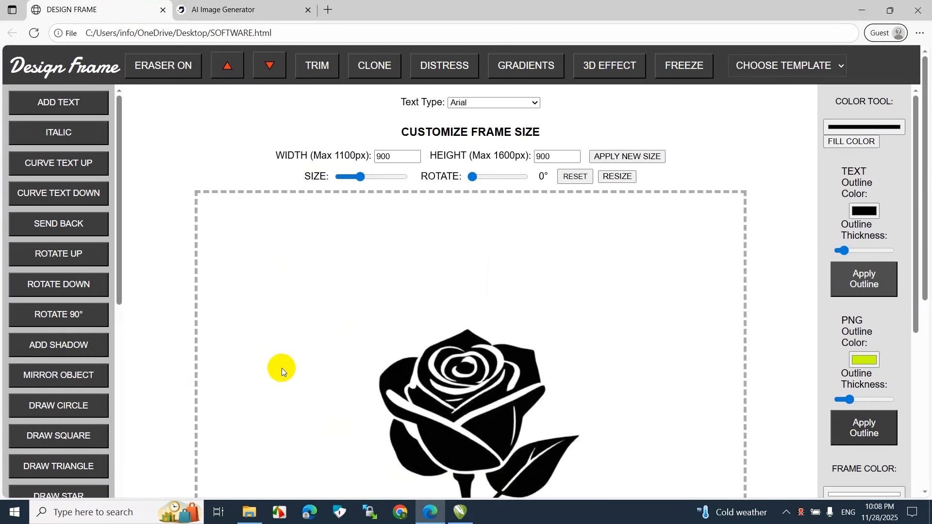
Enlarge the pasted rose image to the maximum size so it fills the canvas frame
{"action": "scroll", "coordinate": [359, 344], "scroll_direction": "down", "scroll_amount": 5}
{"action": "scroll", "coordinate": [400, 209], "scroll_direction": "up", "scroll_amount": 2}
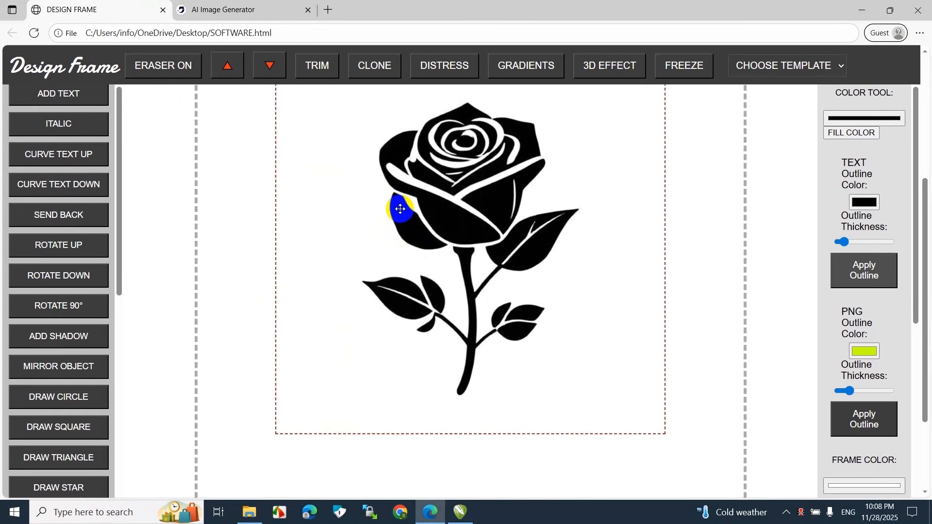
{"action": "scroll", "coordinate": [400, 209], "scroll_direction": "up", "scroll_amount": 5}
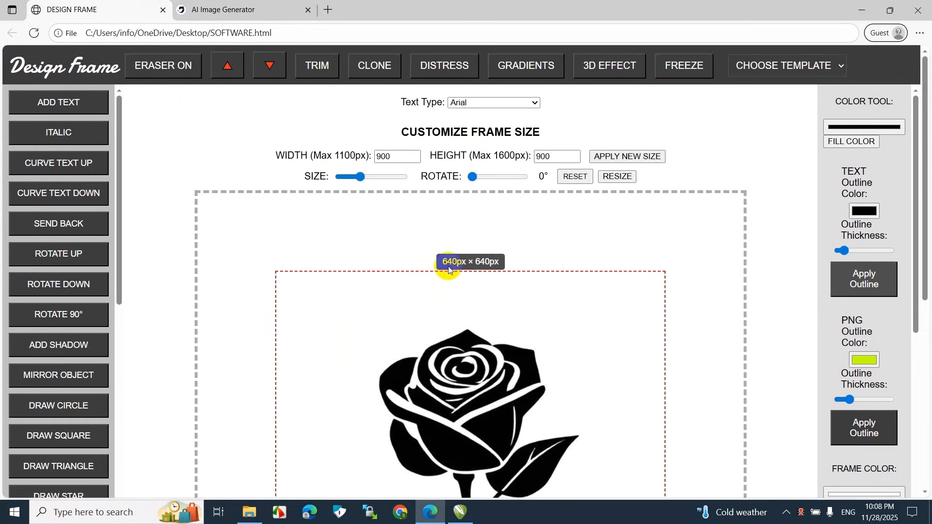
{"action": "left_click_drag", "start_coordinate": [361, 175], "coordinate": [420, 171]}
Raise the rose image's contrast and highlights to their maximum levels
{"action": "scroll", "coordinate": [489, 333], "scroll_direction": "down", "scroll_amount": 7}
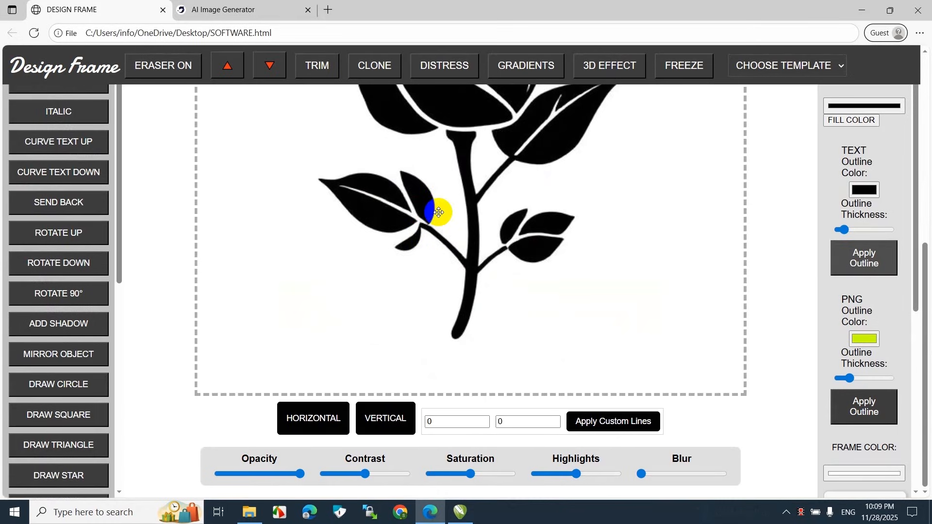
{"action": "left_click", "coordinate": [270, 16]}
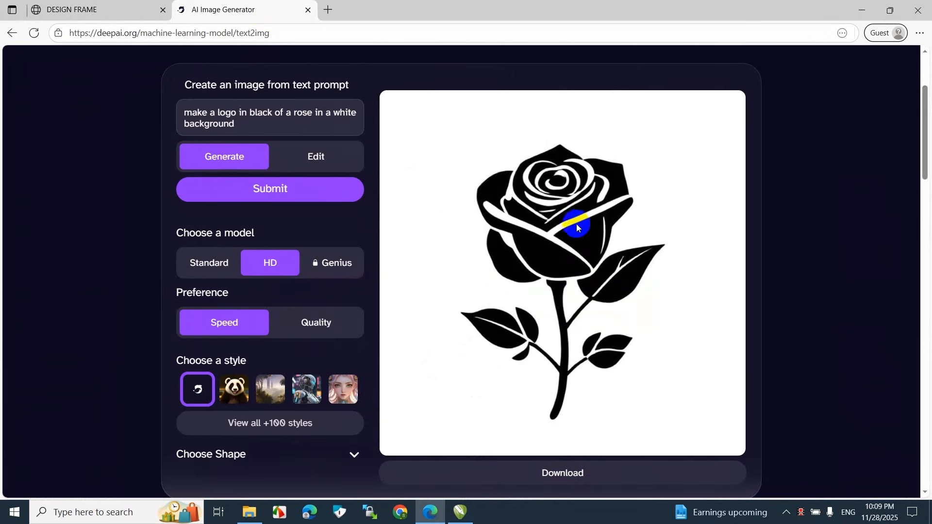
{"action": "left_click", "coordinate": [125, 8]}
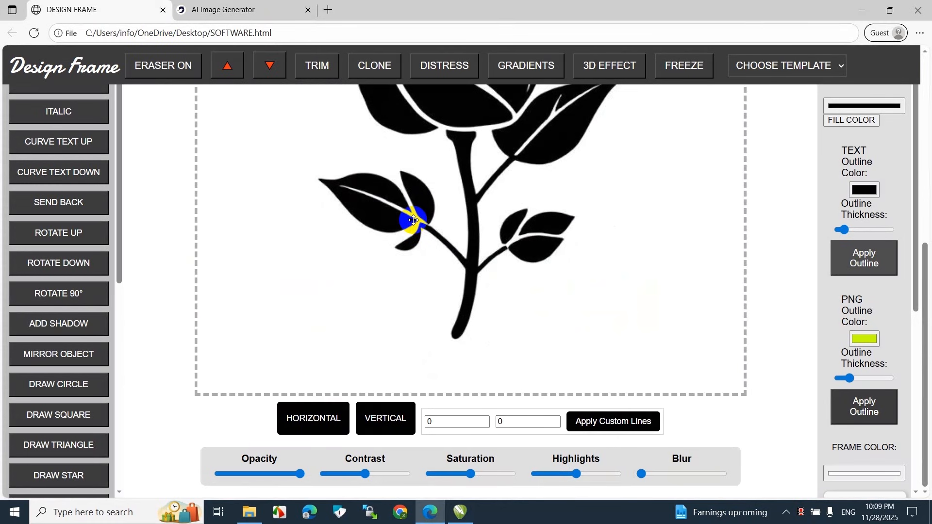
{"action": "scroll", "coordinate": [413, 220], "scroll_direction": "up", "scroll_amount": 2}
{"action": "scroll", "coordinate": [413, 219], "scroll_direction": "down", "scroll_amount": 2}
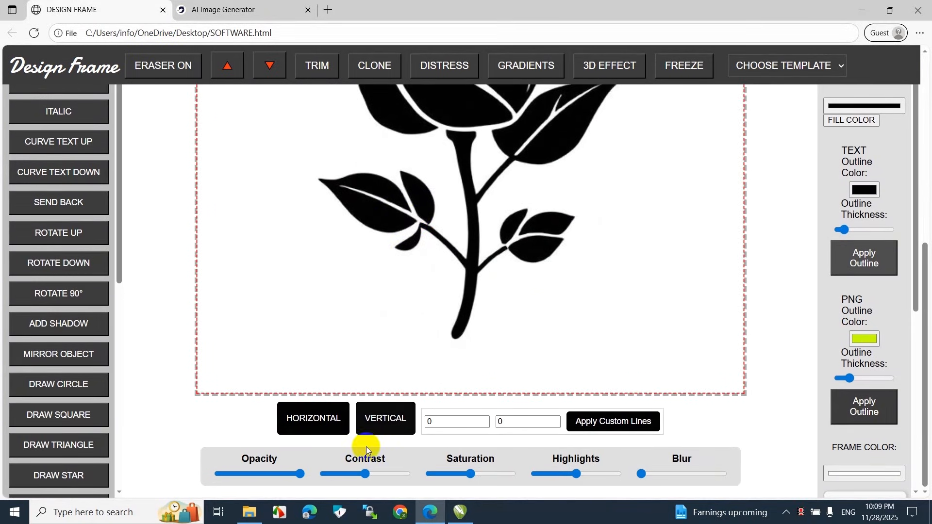
{"action": "left_click_drag", "start_coordinate": [365, 473], "coordinate": [369, 474]}
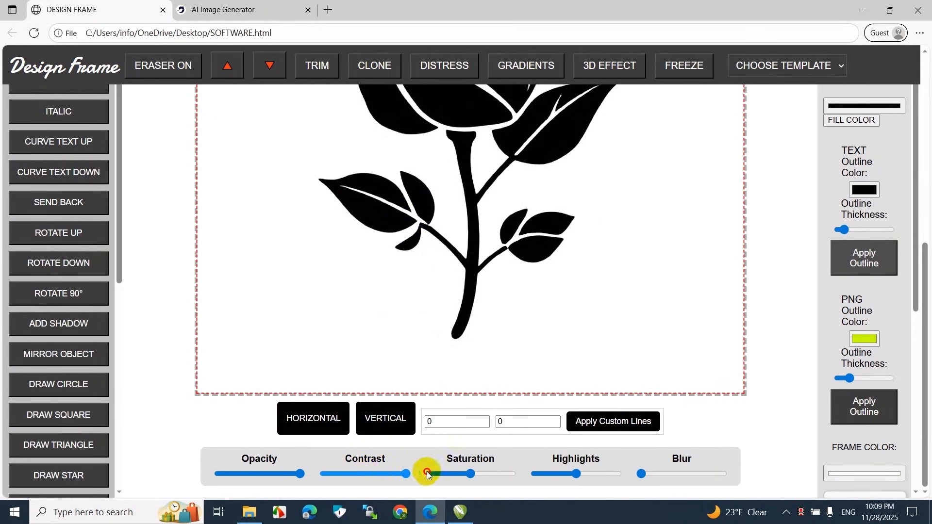
{"action": "scroll", "coordinate": [457, 308], "scroll_direction": "up", "scroll_amount": 2}
{"action": "scroll", "coordinate": [490, 418], "scroll_direction": "down", "scroll_amount": 2}
{"action": "left_click_drag", "start_coordinate": [576, 475], "coordinate": [627, 474]}
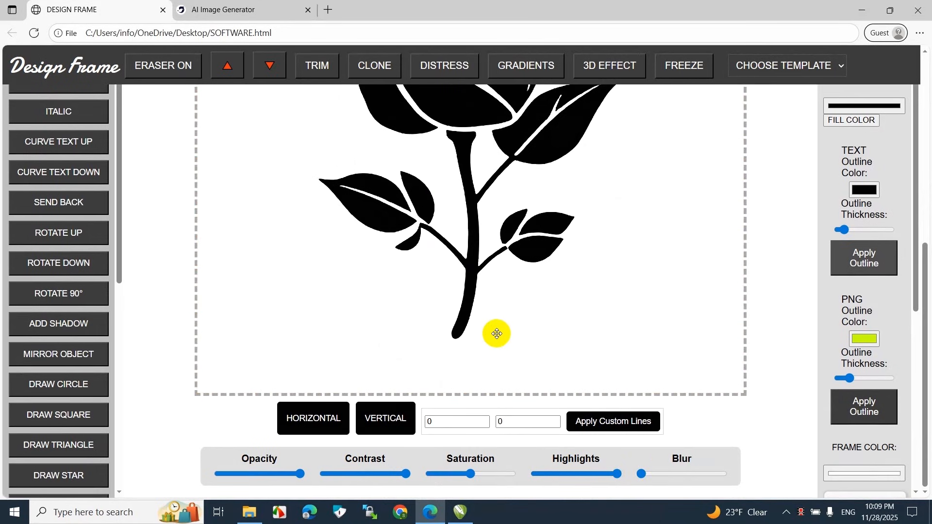
Download the adjusted rose design as a JPG file
{"action": "scroll", "coordinate": [496, 334], "scroll_direction": "up", "scroll_amount": 7}
{"action": "left_click", "coordinate": [35, 304]}
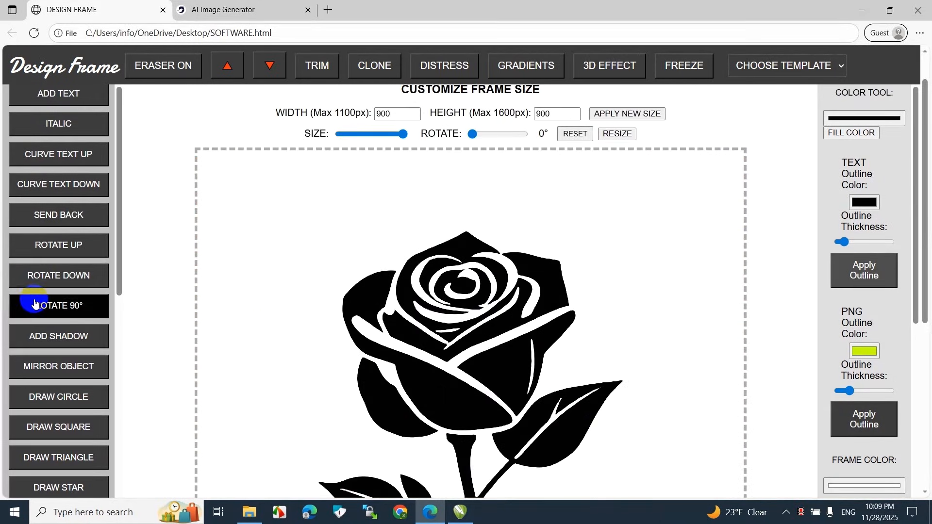
{"action": "scroll", "coordinate": [54, 349], "scroll_direction": "down", "scroll_amount": 8}
{"action": "left_click", "coordinate": [63, 401]}
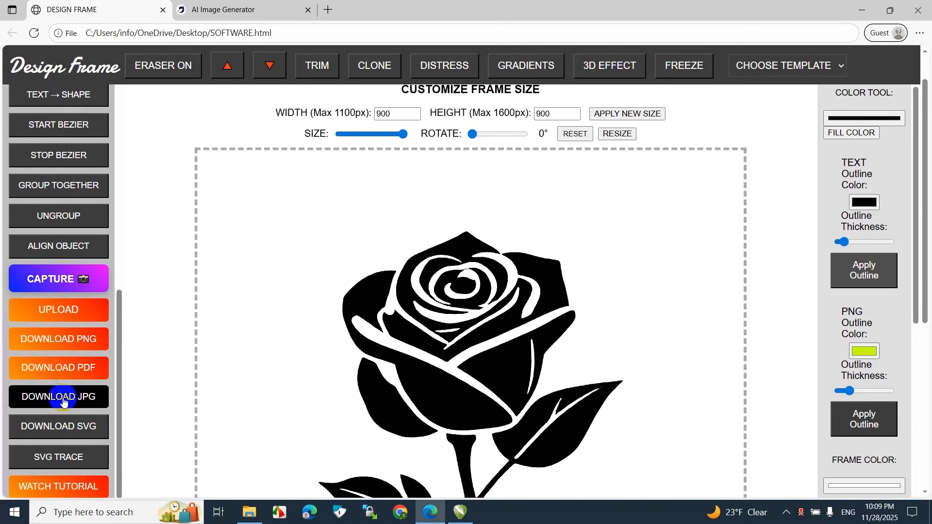
{"action": "left_click", "coordinate": [103, 402]}
Delete the rose from the canvas and upload the downloaded DESIGN FRAME JPG in its place
{"action": "left_click", "coordinate": [443, 343]}
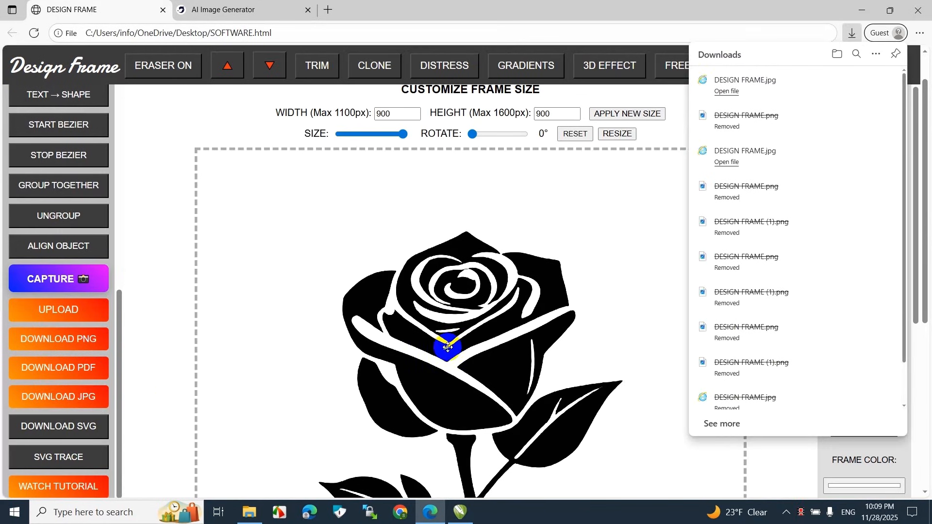
{"action": "scroll", "coordinate": [449, 347], "scroll_direction": "down", "scroll_amount": 2}
{"action": "key", "text": "Delete"}
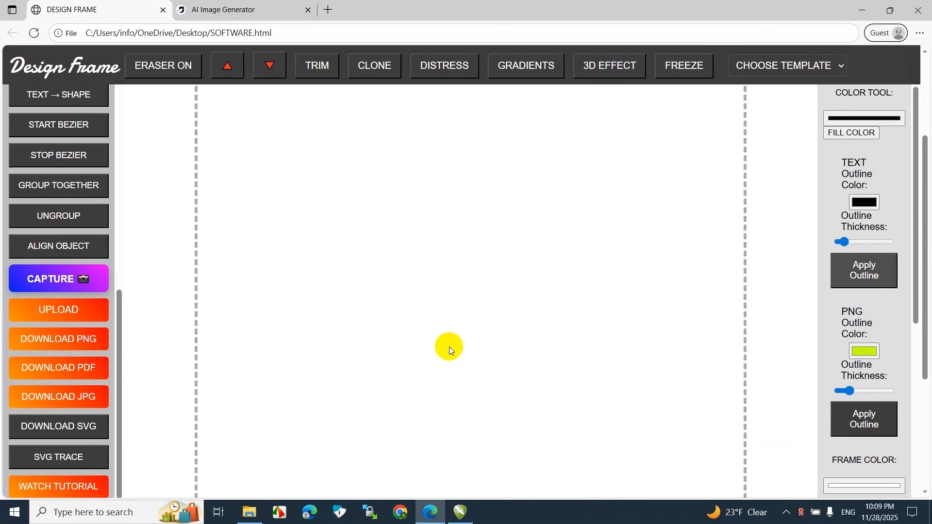
{"action": "left_click", "coordinate": [41, 308]}
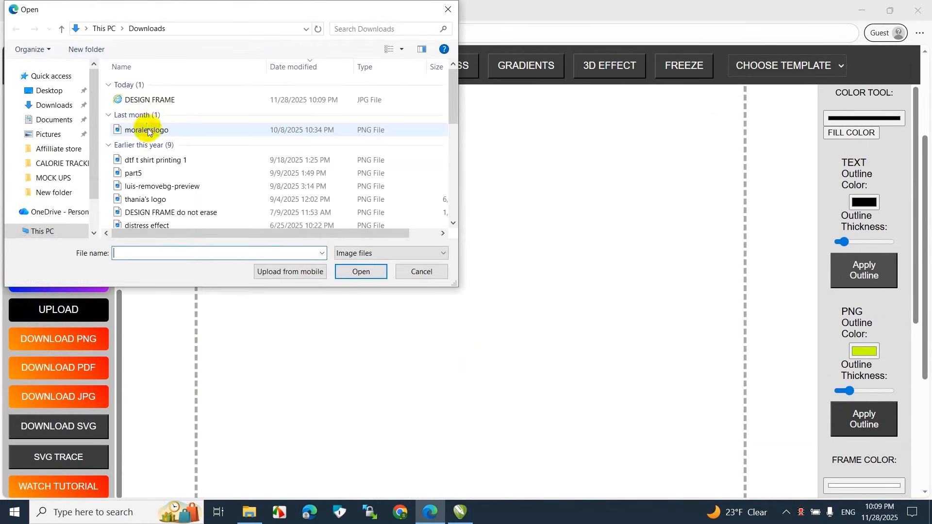
{"action": "double_click", "coordinate": [146, 102]}
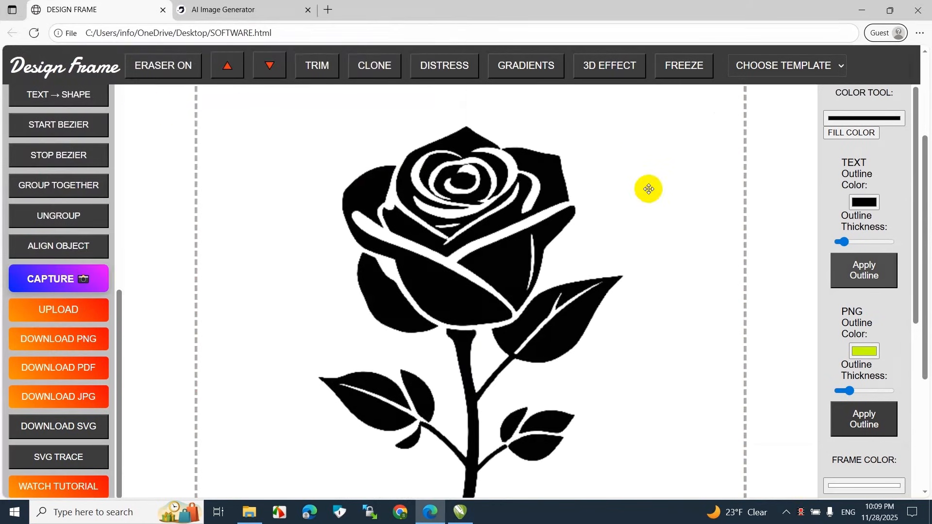
Select the uploaded rose image and keep only its black color with the Color Keeper
{"action": "scroll", "coordinate": [869, 243], "scroll_direction": "down", "scroll_amount": 5}
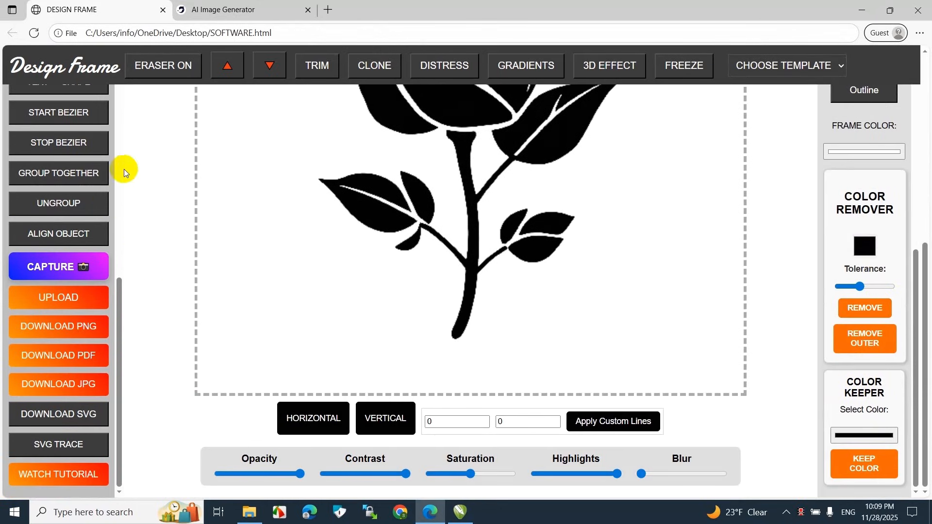
{"action": "scroll", "coordinate": [353, 391], "scroll_direction": "up", "scroll_amount": 5}
{"action": "mouse_move", "coordinate": [416, 387]}
{"action": "left_mouse_down"}
{"action": "mouse_move", "coordinate": [183, 260]}
{"action": "mouse_move", "coordinate": [42, 286]}
{"action": "mouse_move", "coordinate": [158, 405]}
{"action": "mouse_move", "coordinate": [333, 272]}
{"action": "mouse_move", "coordinate": [179, 270]}
{"action": "mouse_move", "coordinate": [335, 376]}
{"action": "mouse_move", "coordinate": [533, 390]}
{"action": "mouse_move", "coordinate": [395, 357]}
{"action": "mouse_move", "coordinate": [409, 374]}
{"action": "left_mouse_up"}
{"action": "scroll", "coordinate": [471, 273], "scroll_direction": "down", "scroll_amount": 6}
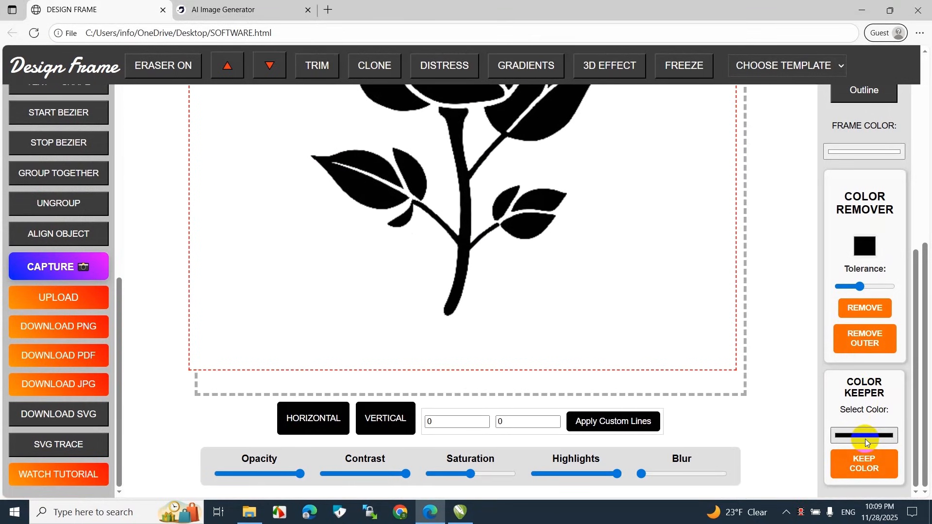
{"action": "left_click", "coordinate": [882, 470]}
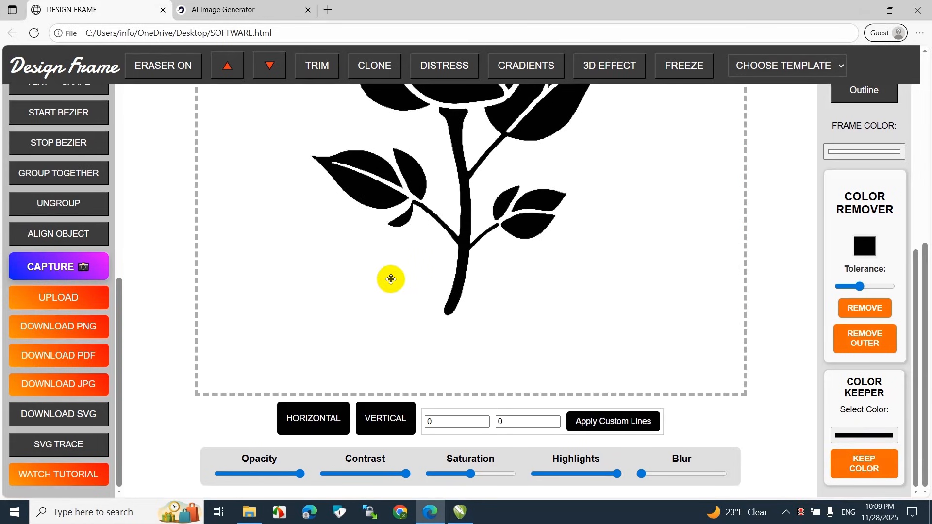
Reposition the black-only rose image so it lines up with the canvas frame
{"action": "scroll", "coordinate": [396, 339], "scroll_direction": "up", "scroll_amount": 5}
{"action": "left_click_drag", "start_coordinate": [396, 339], "coordinate": [443, 337]}
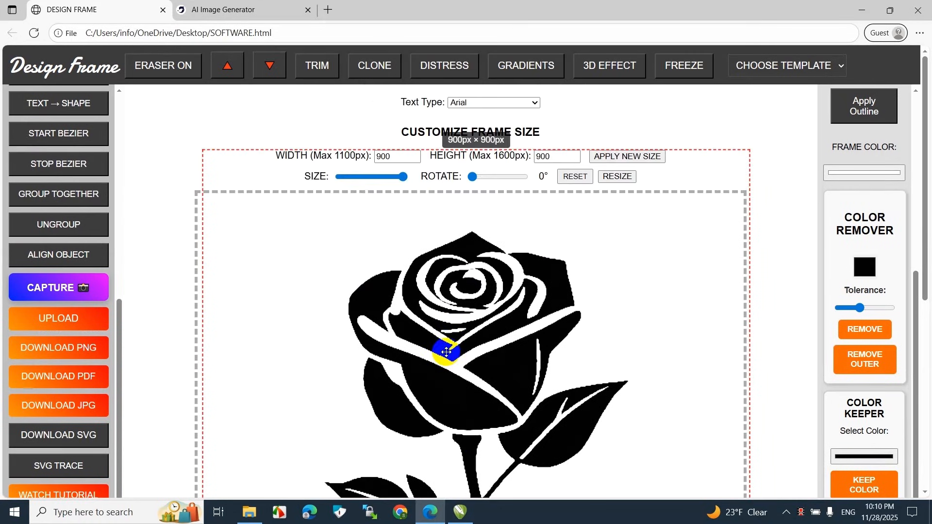
{"action": "left_click_drag", "start_coordinate": [388, 286], "coordinate": [385, 331]}
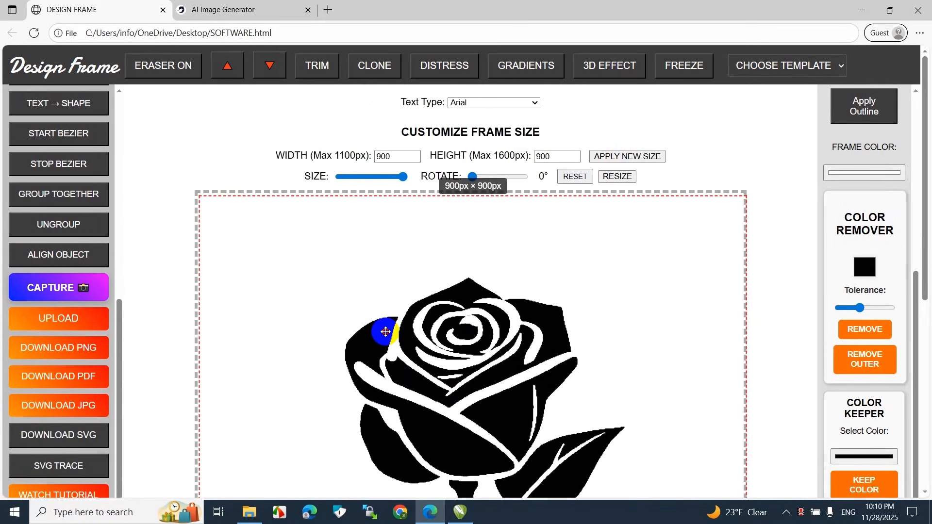
{"action": "scroll", "coordinate": [385, 331], "scroll_direction": "down", "scroll_amount": 3}
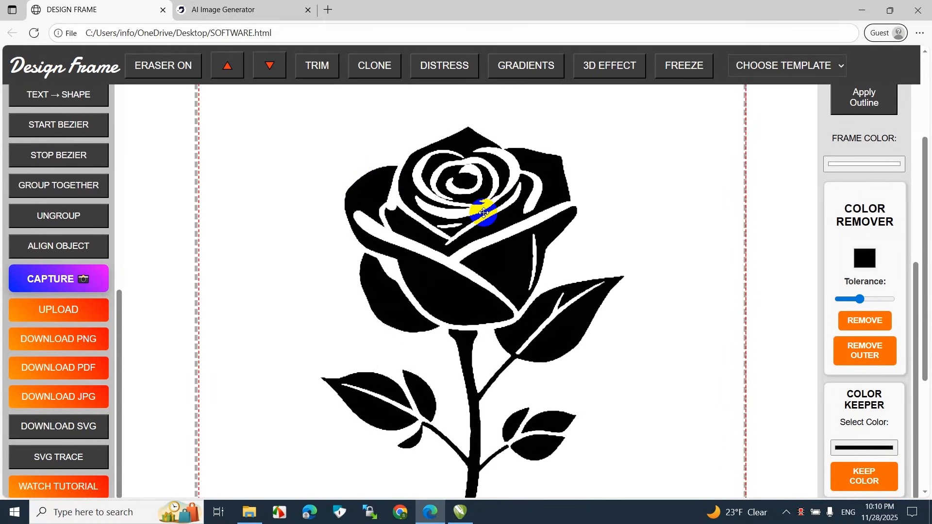
{"action": "right_click", "coordinate": [483, 212]}
{"action": "left_click", "coordinate": [509, 240]}
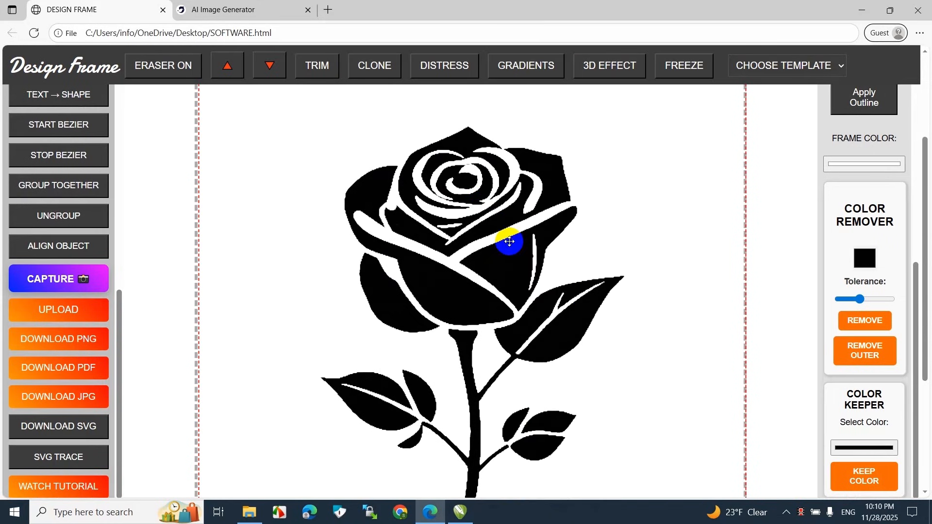
Open the 3D Effect options for the rose image and choose the Circle effect
{"action": "scroll", "coordinate": [572, 150], "scroll_direction": "up", "scroll_amount": 3}
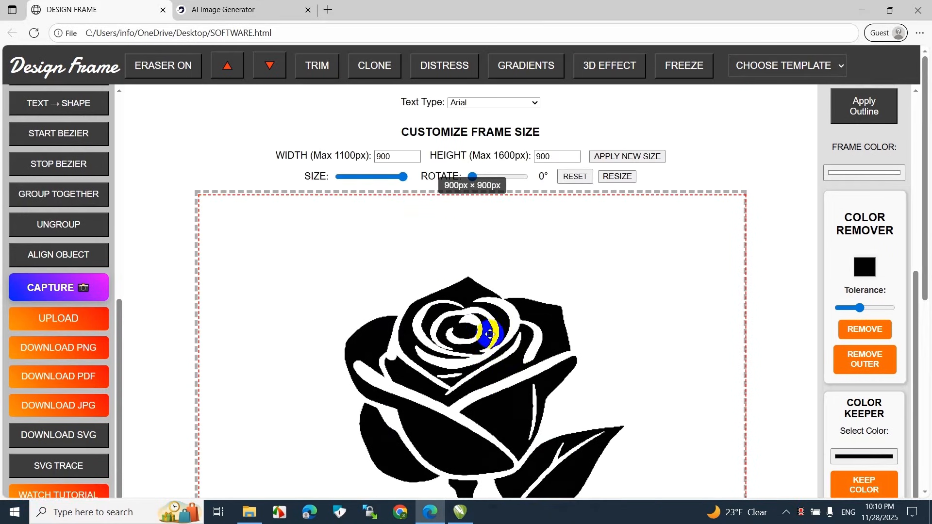
{"action": "left_click", "coordinate": [613, 61]}
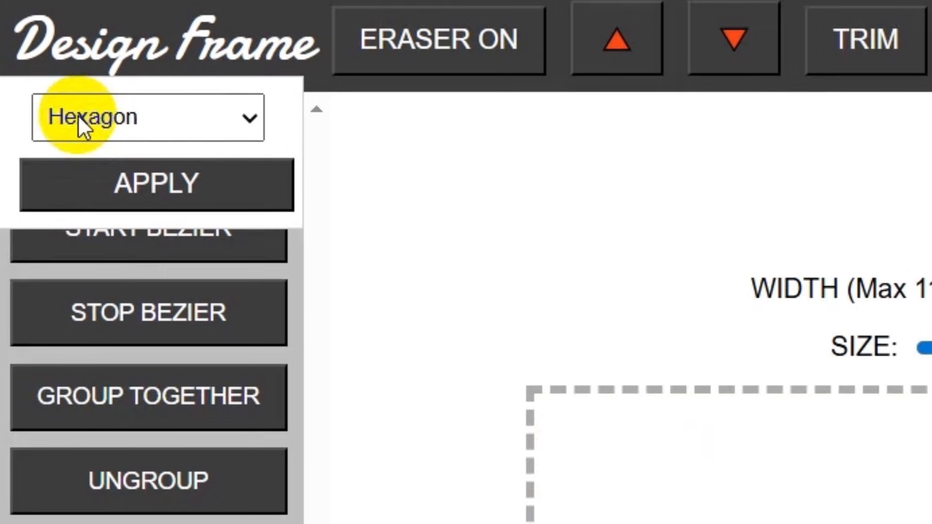
{"action": "left_click", "coordinate": [184, 118]}
{"action": "left_click", "coordinate": [106, 210]}
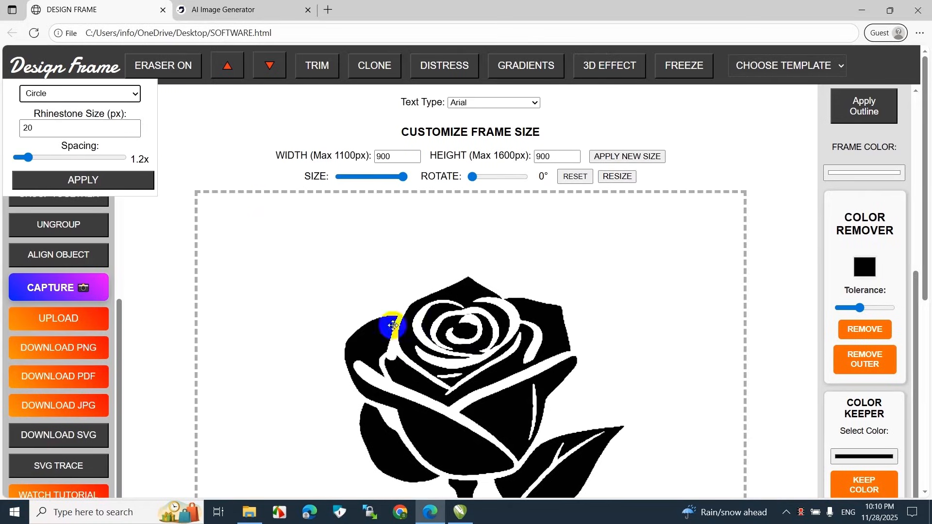
Set the rhinestone size to 10 px and apply the circle effect to the rose
{"action": "left_click_drag", "start_coordinate": [55, 132], "coordinate": [10, 134]}
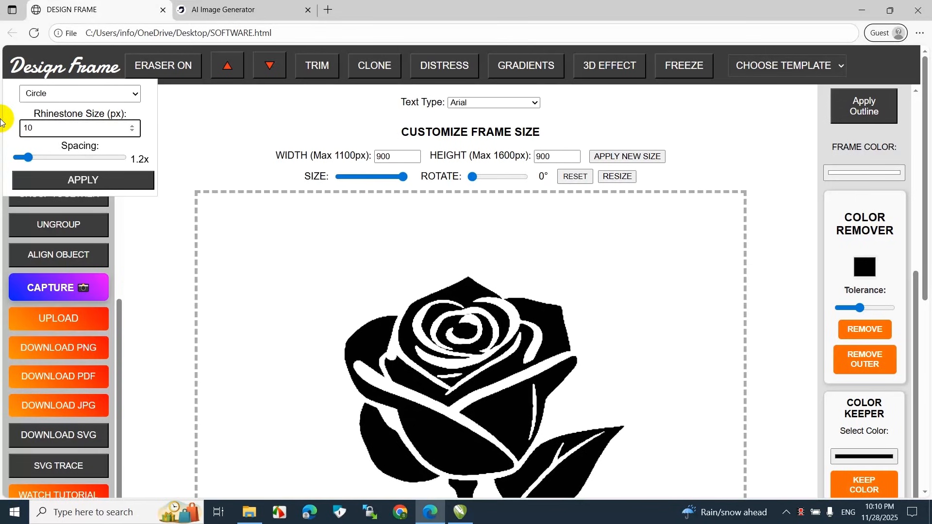
{"action": "scroll", "coordinate": [470, 356], "scroll_direction": "down", "scroll_amount": 7}
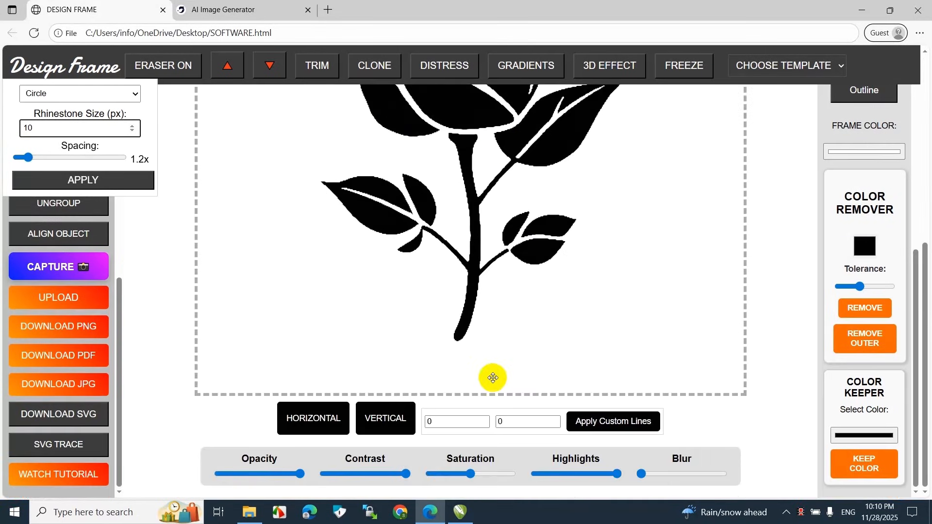
{"action": "scroll", "coordinate": [497, 323], "scroll_direction": "up", "scroll_amount": 6}
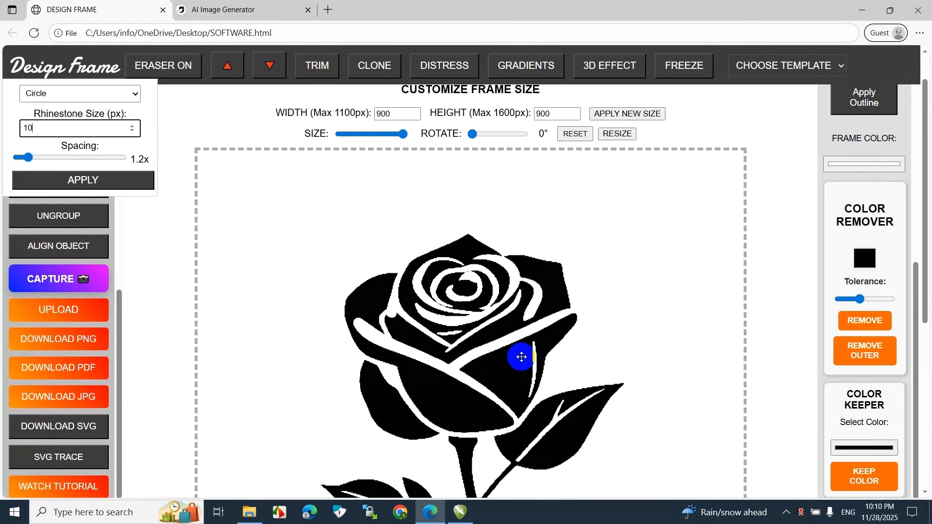
{"action": "left_click", "coordinate": [55, 130]}
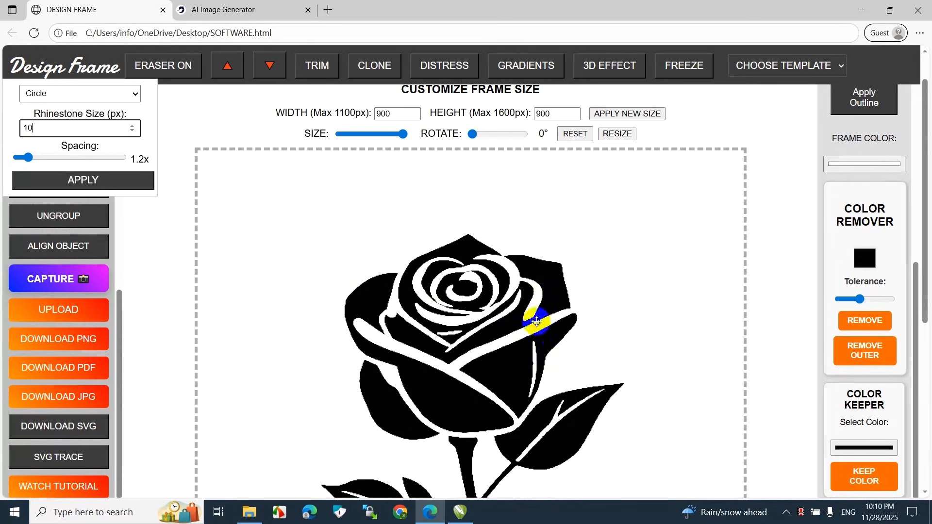
{"action": "scroll", "coordinate": [539, 353], "scroll_direction": "down", "scroll_amount": 6}
{"action": "scroll", "coordinate": [537, 364], "scroll_direction": "up", "scroll_amount": 6}
{"action": "scroll", "coordinate": [485, 342], "scroll_direction": "down", "scroll_amount": 2}
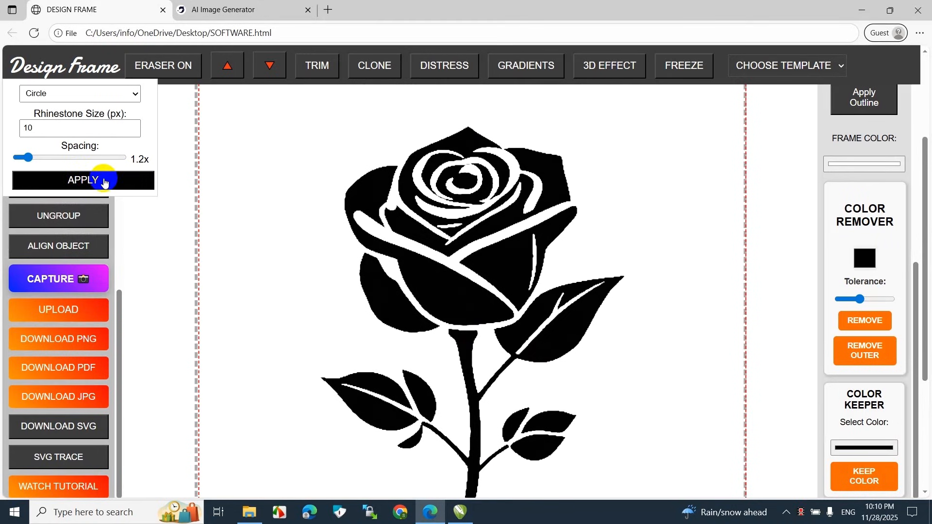
{"action": "left_click", "coordinate": [140, 182]}
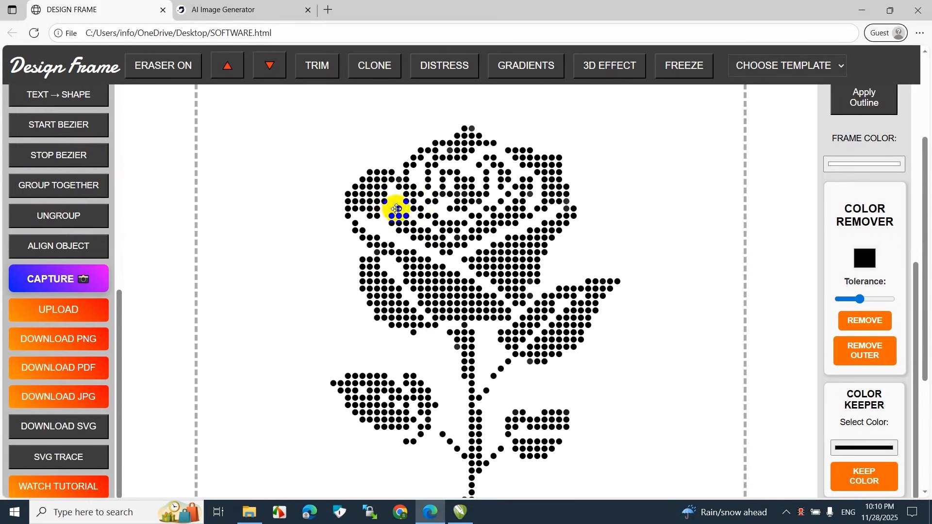
Check the 10 px rhinestone rose, delete it, and bring back the solid black rose
{"action": "scroll", "coordinate": [398, 214], "scroll_direction": "down", "scroll_amount": 4}
{"action": "scroll", "coordinate": [484, 279], "scroll_direction": "up", "scroll_amount": 6}
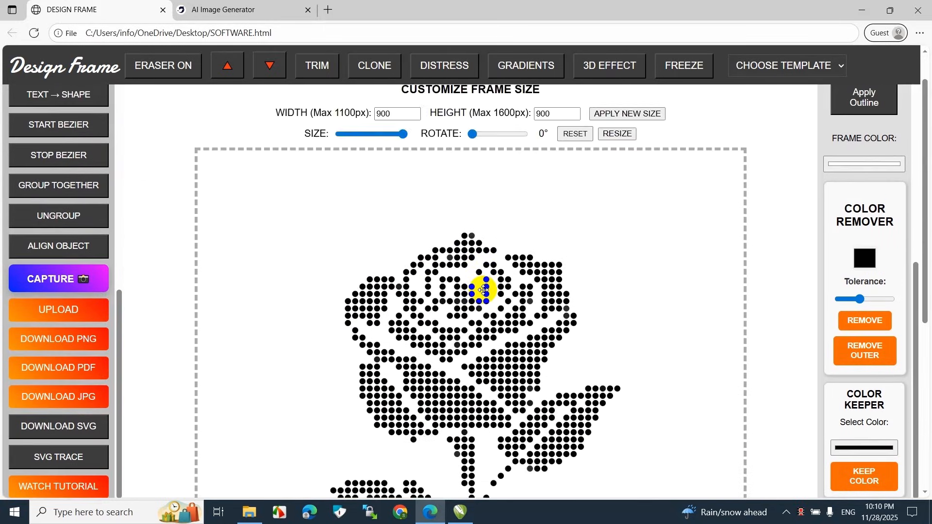
{"action": "scroll", "coordinate": [483, 289], "scroll_direction": "down", "scroll_amount": 3}
{"action": "key", "text": "Delete"}
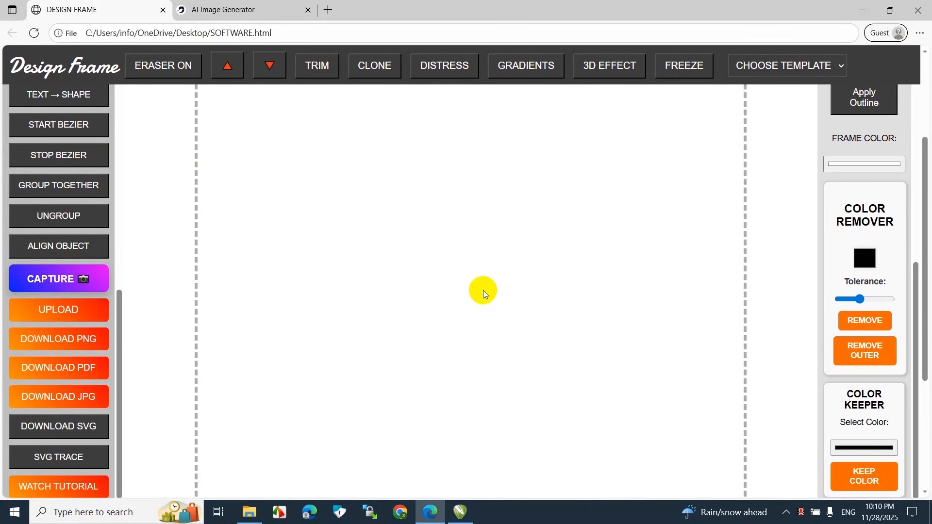
{"action": "key", "text": "ctrl+z"}
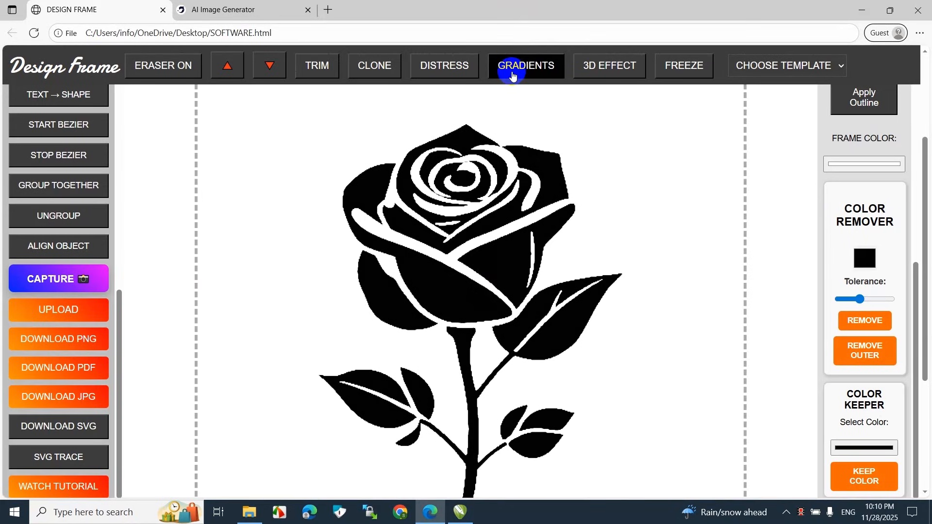
Apply the circle rhinestone effect to the solid rose with a 5 px size and 1.4x spacing
{"action": "left_click", "coordinate": [605, 79]}
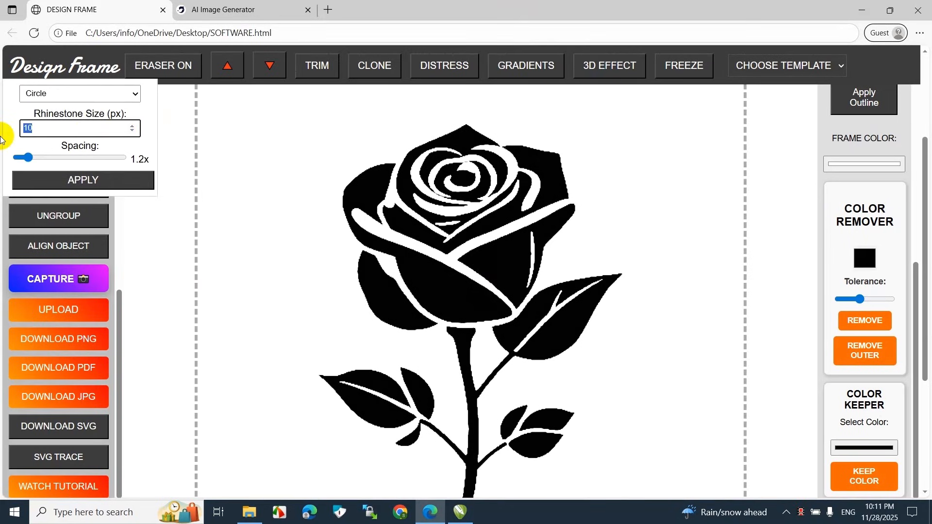
{"action": "left_click", "coordinate": [405, 211]}
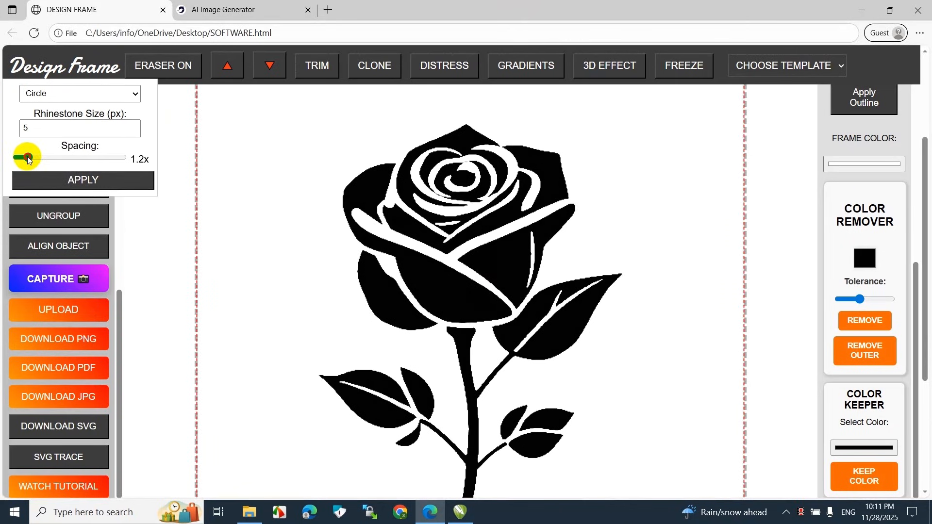
{"action": "left_click_drag", "start_coordinate": [33, 159], "coordinate": [38, 158]}
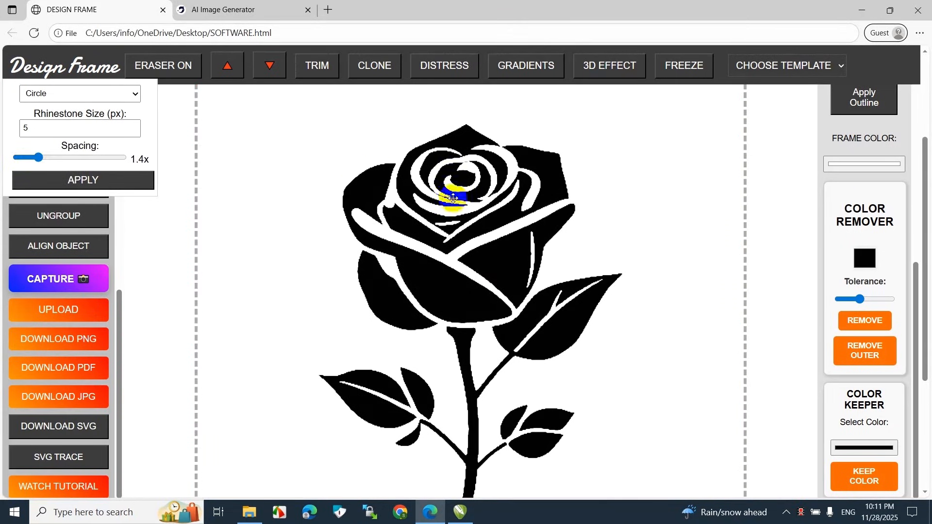
{"action": "left_click", "coordinate": [125, 182]}
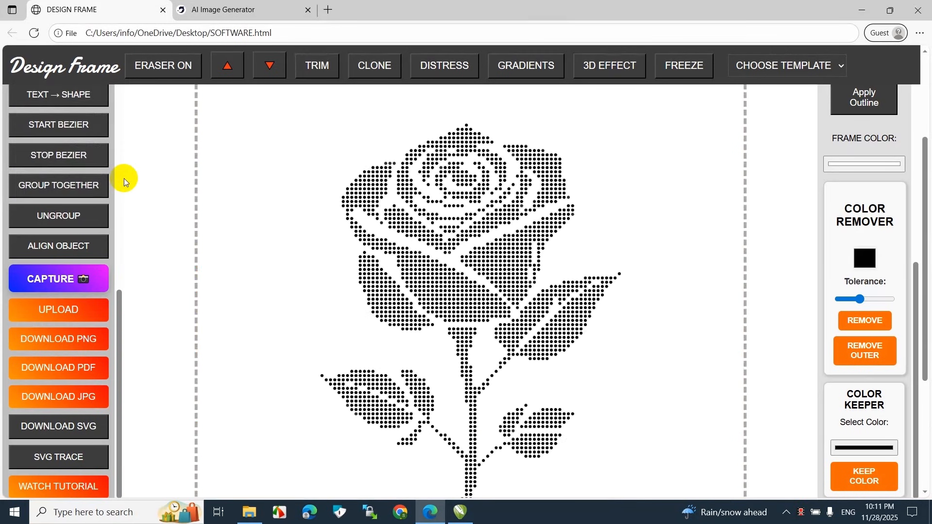
Examine the rhinestone rose from the petals down to the stem for dot size, spacing and detail
{"action": "scroll", "coordinate": [539, 319], "scroll_direction": "down", "scroll_amount": 4}
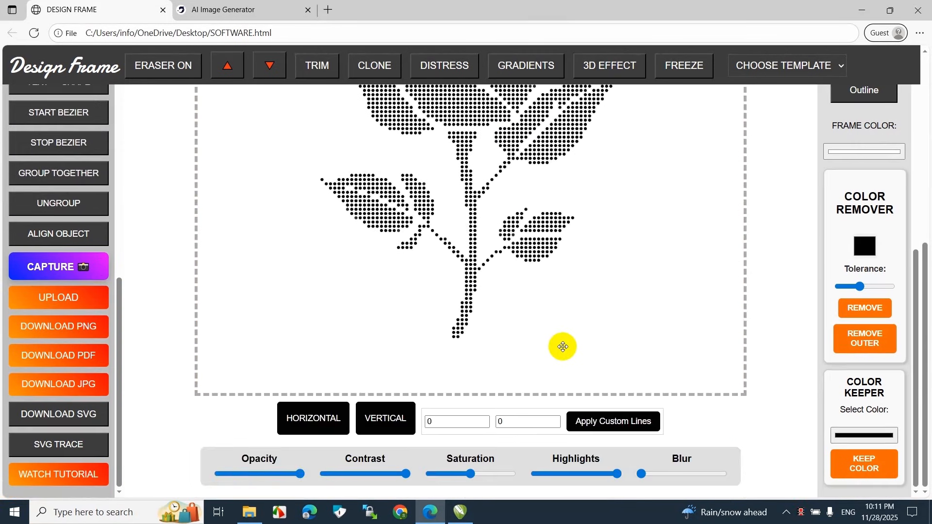
{"action": "scroll", "coordinate": [583, 388], "scroll_direction": "up", "scroll_amount": 7}
{"action": "scroll", "coordinate": [473, 381], "scroll_direction": "down", "scroll_amount": 5}
{"action": "scroll", "coordinate": [586, 360], "scroll_direction": "down", "scroll_amount": 1}
{"action": "scroll", "coordinate": [558, 366], "scroll_direction": "up", "scroll_amount": 6}
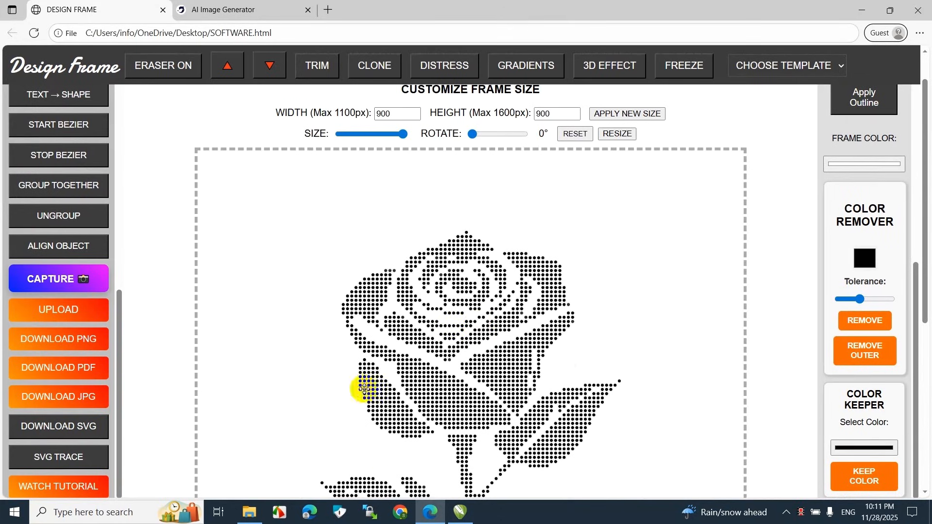
{"action": "scroll", "coordinate": [482, 381], "scroll_direction": "down", "scroll_amount": 5}
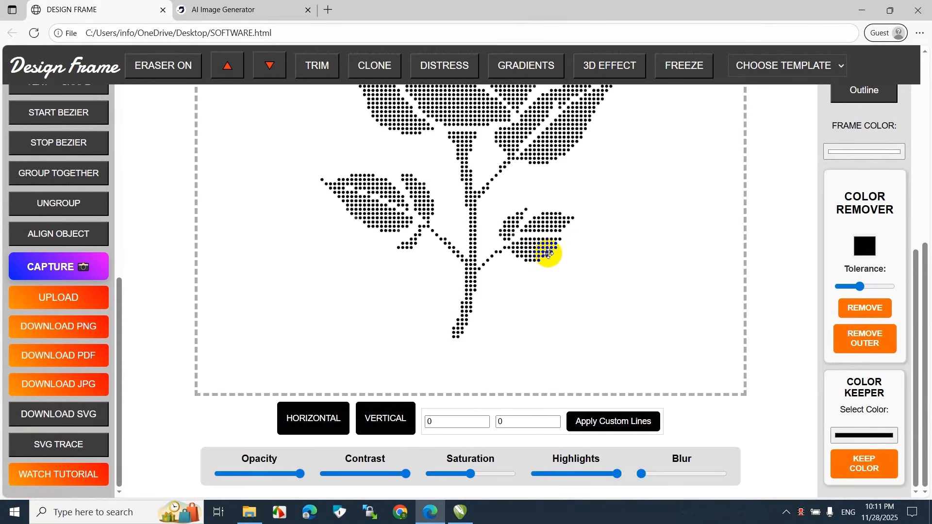
{"action": "scroll", "coordinate": [505, 308], "scroll_direction": "up", "scroll_amount": 6}
{"action": "scroll", "coordinate": [527, 316], "scroll_direction": "down", "scroll_amount": 6}
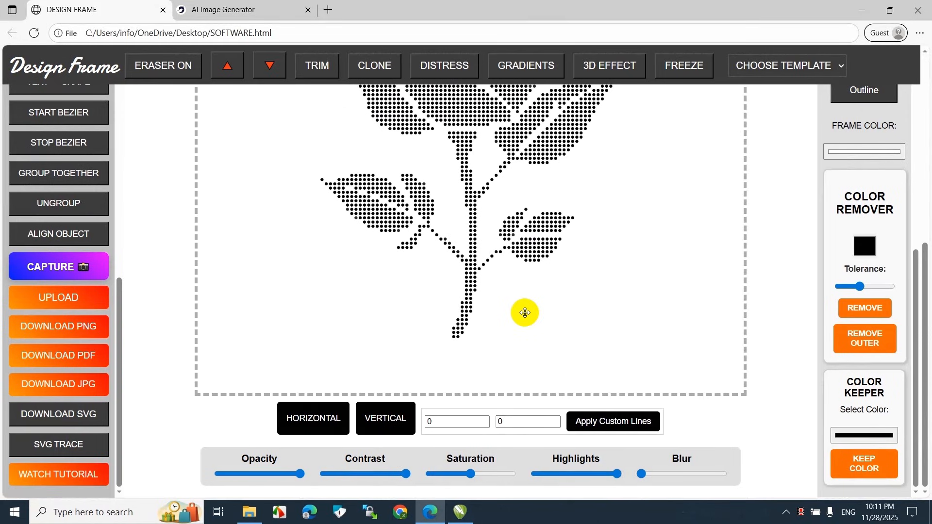
Bring the solid black rose back over the rhinestones and lower its opacity to about half to compare both
{"action": "key", "text": "ctrl+z"}
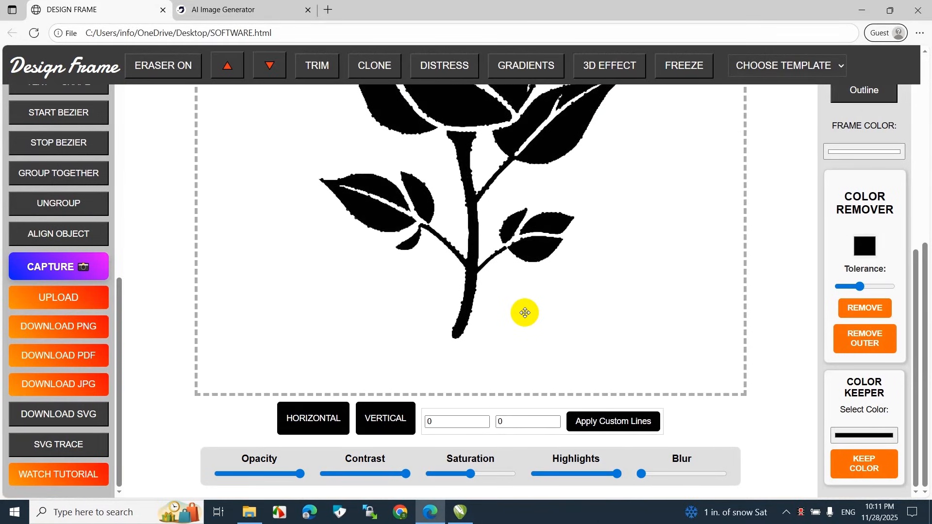
{"action": "scroll", "coordinate": [524, 313], "scroll_direction": "up", "scroll_amount": 6}
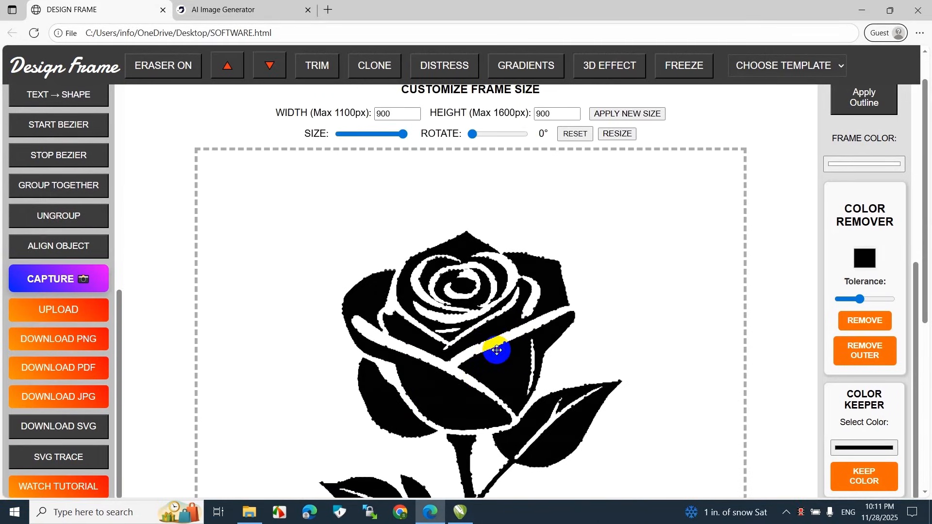
{"action": "scroll", "coordinate": [496, 350], "scroll_direction": "down", "scroll_amount": 6}
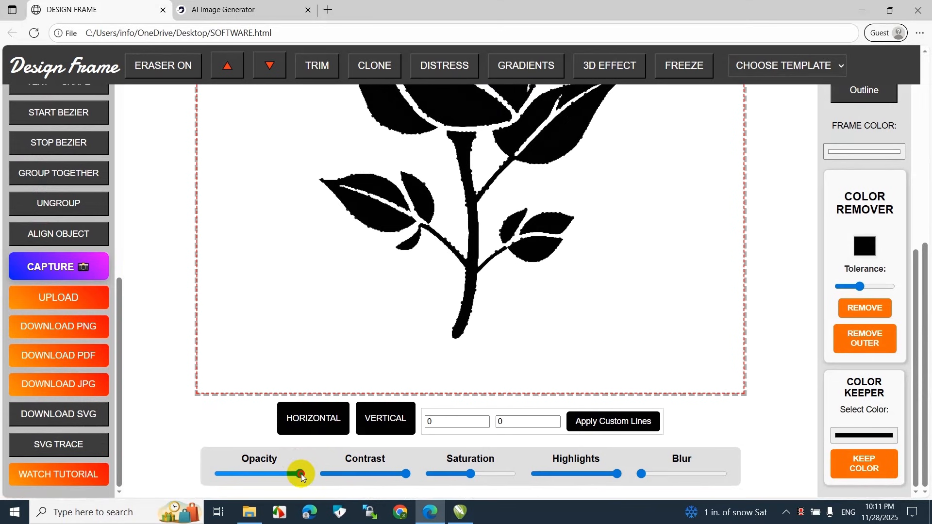
{"action": "left_click_drag", "start_coordinate": [298, 477], "coordinate": [256, 478]}
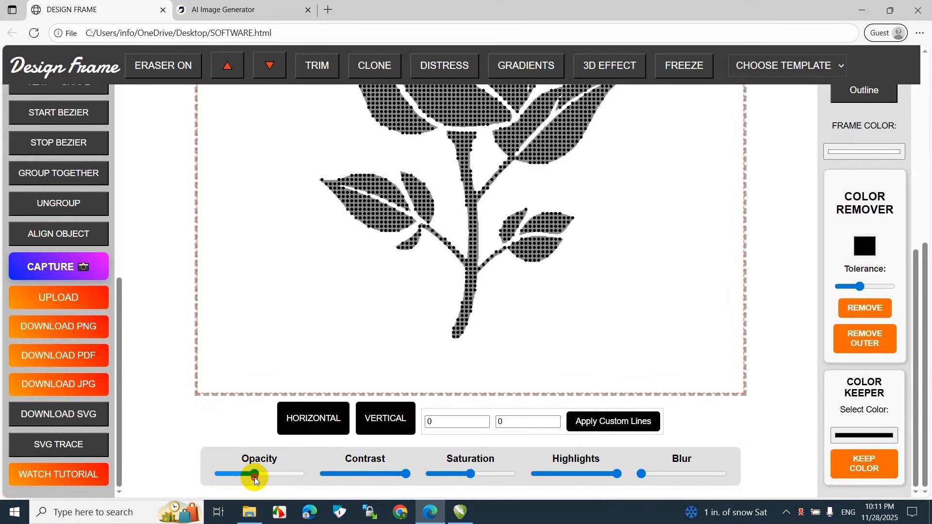
{"action": "scroll", "coordinate": [422, 377], "scroll_direction": "up", "scroll_amount": 6}
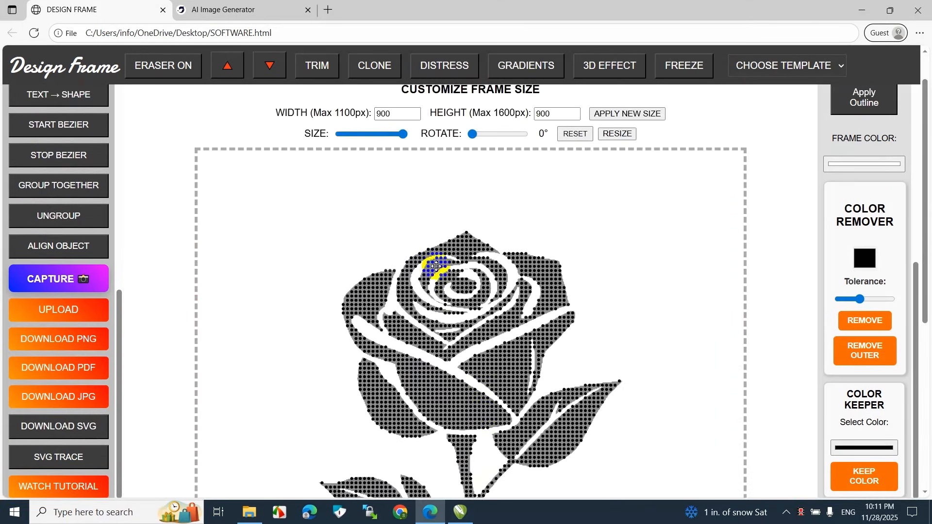
{"action": "scroll", "coordinate": [443, 348], "scroll_direction": "down", "scroll_amount": 6}
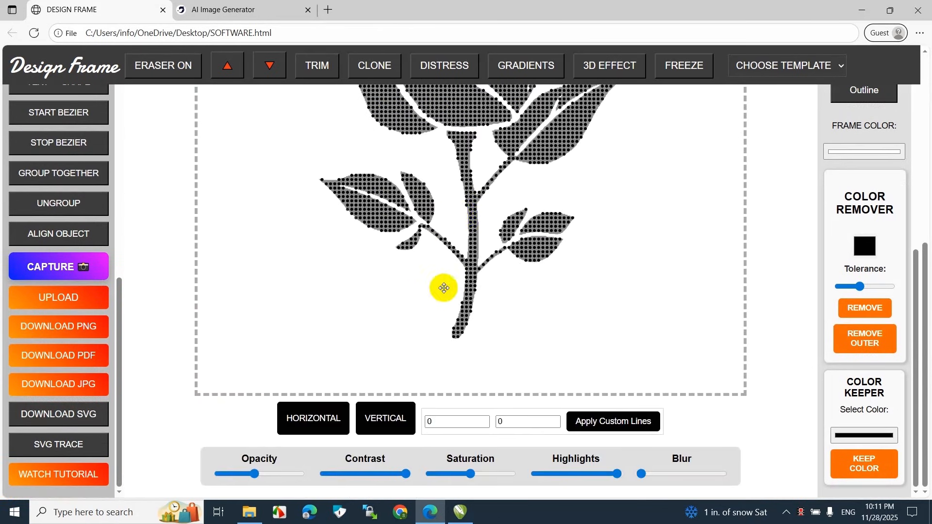
{"action": "scroll", "coordinate": [467, 250], "scroll_direction": "up", "scroll_amount": 6}
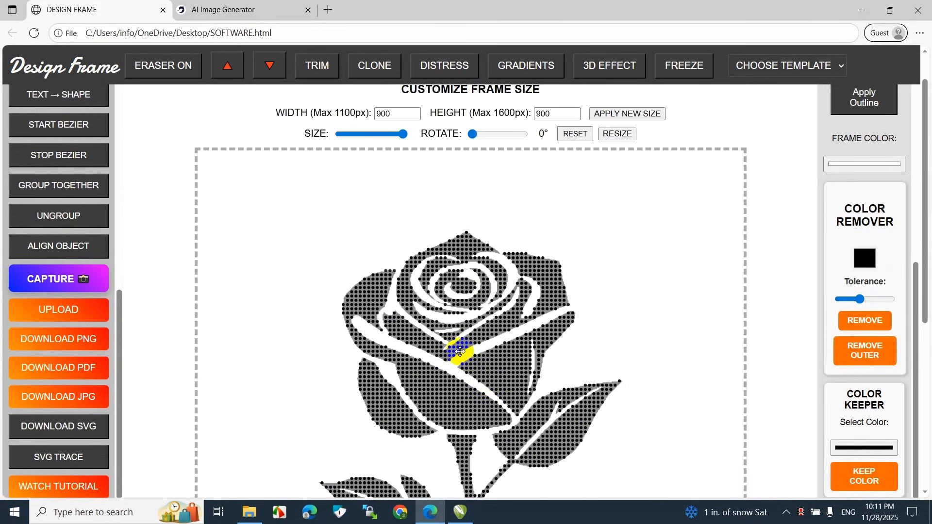
Move the semi-transparent solid rose off the rhinestone design and delete it
{"action": "left_click_drag", "start_coordinate": [459, 350], "coordinate": [283, 346]}
{"action": "scroll", "coordinate": [283, 346], "scroll_direction": "down", "scroll_amount": 2}
{"action": "key", "text": "Delete"}
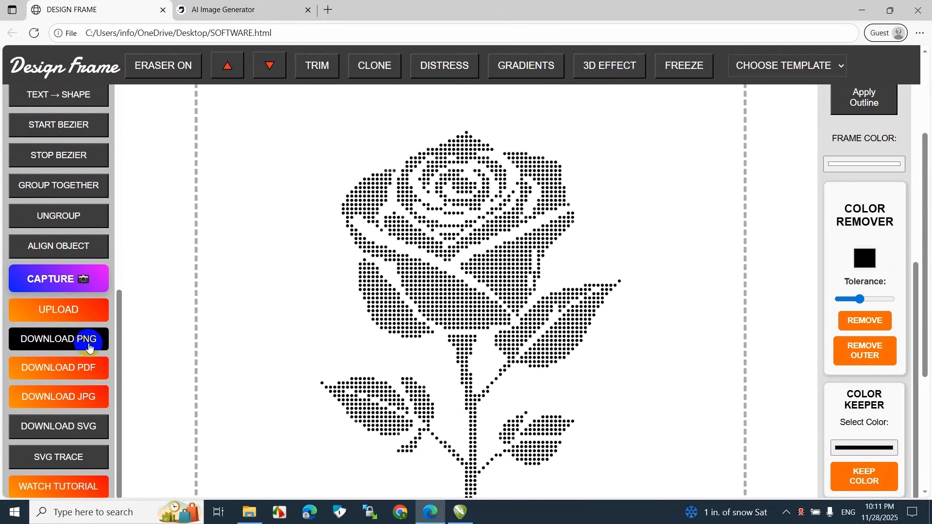
Download the rhinestone rose as a PNG file and switch to CorelDRAW
{"action": "left_click", "coordinate": [65, 339]}
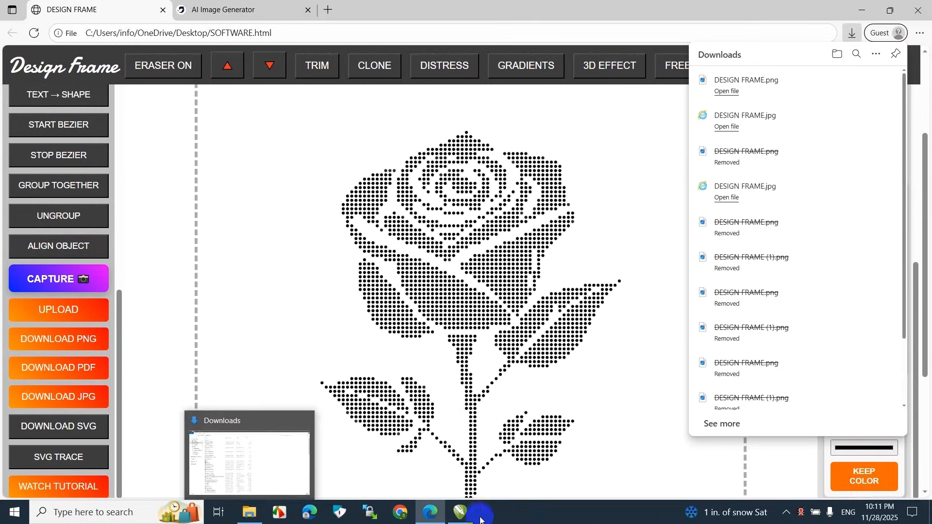
{"action": "left_click", "coordinate": [355, 444]}
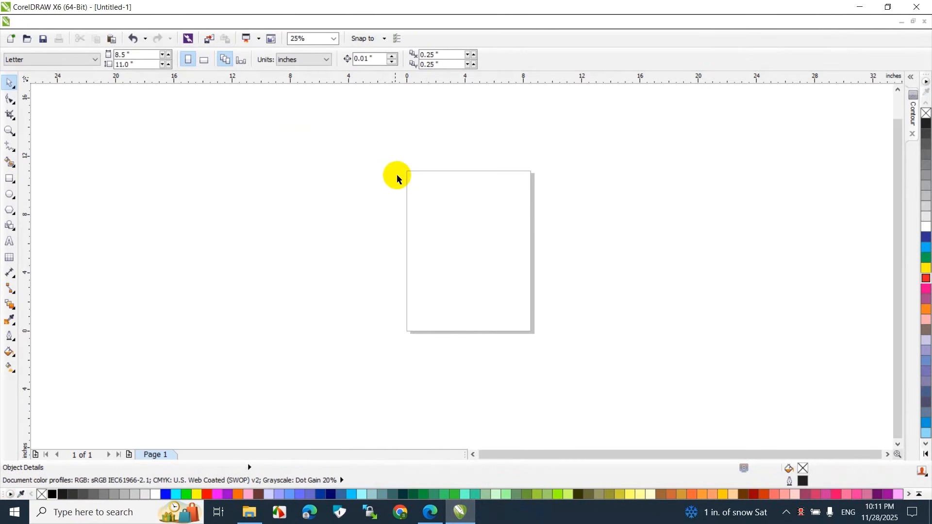
Import the downloaded DESIGN FRAME PNG from the Downloads folder onto the blank CorelDRAW page
{"action": "left_click", "coordinate": [334, 39]}
{"action": "left_click", "coordinate": [321, 51]}
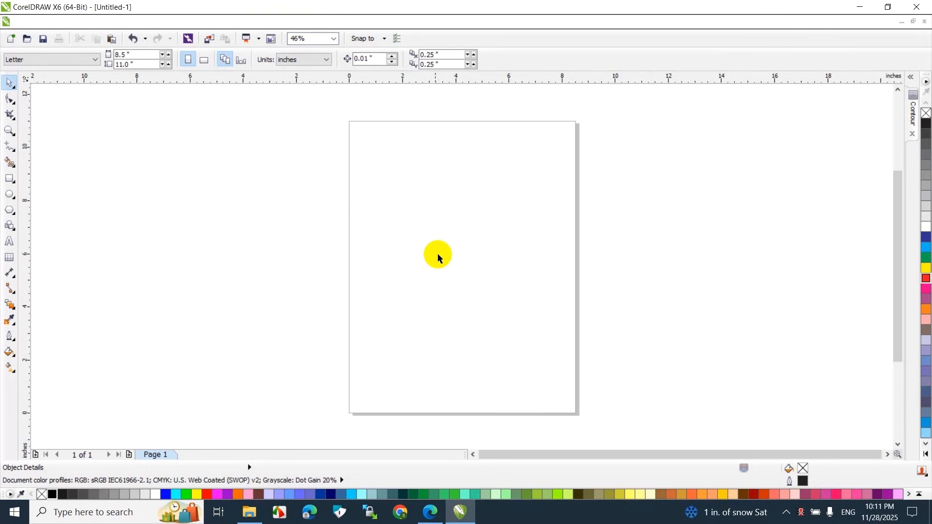
{"action": "left_click", "coordinate": [249, 512]}
{"action": "left_click", "coordinate": [163, 108]}
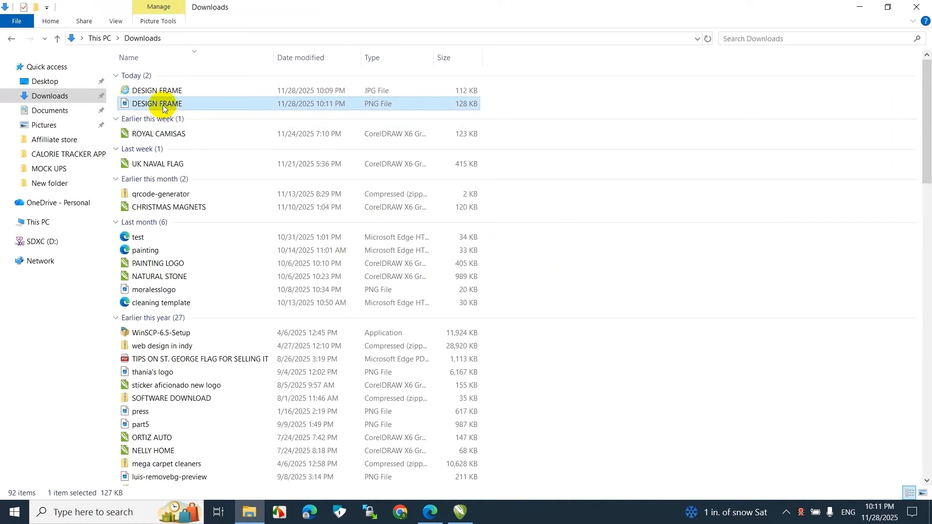
{"action": "left_click_drag", "start_coordinate": [153, 106], "coordinate": [437, 240]}
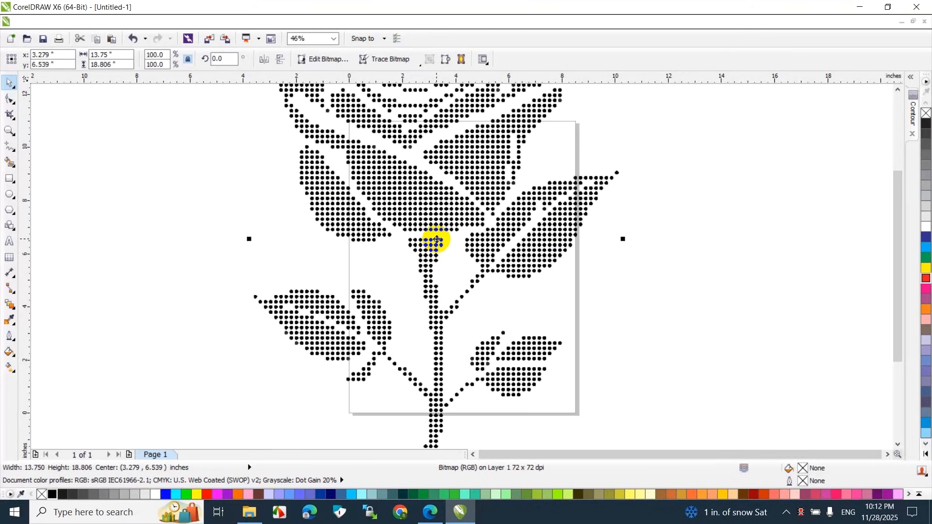
Trace the imported rose bitmap to vector with the Outline Trace Clipart preset, keeping the default settings
{"action": "scroll", "coordinate": [436, 240], "scroll_direction": "down", "scroll_amount": 2}
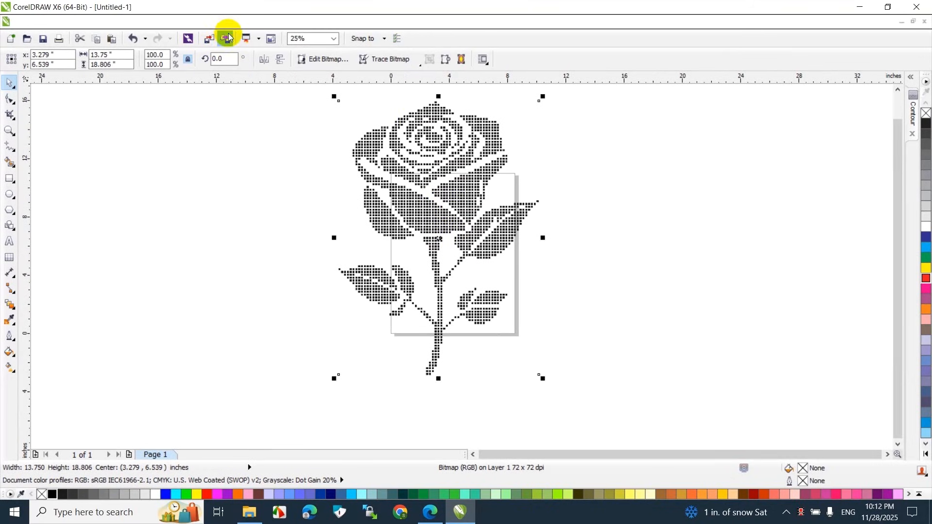
{"action": "left_click", "coordinate": [202, 22]}
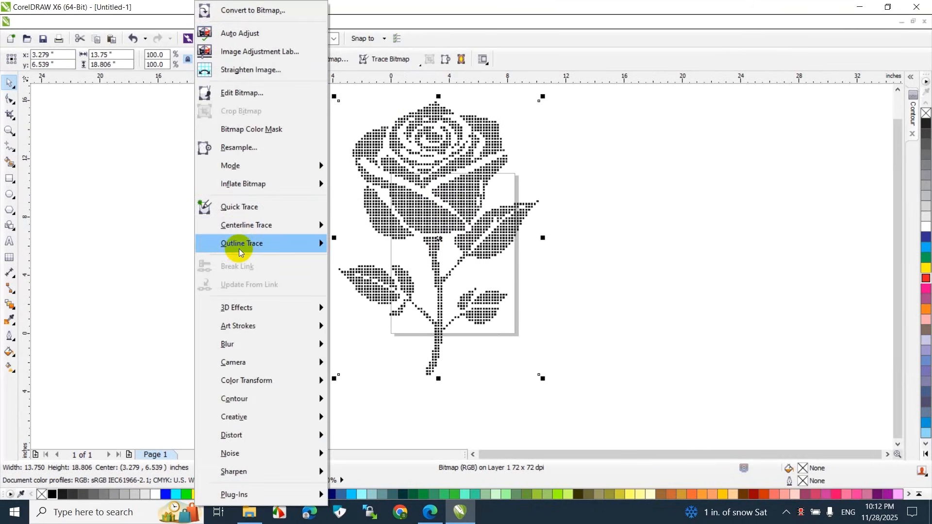
{"action": "mouse_move", "coordinate": [239, 252]}
{"action": "left_click", "coordinate": [364, 204]}
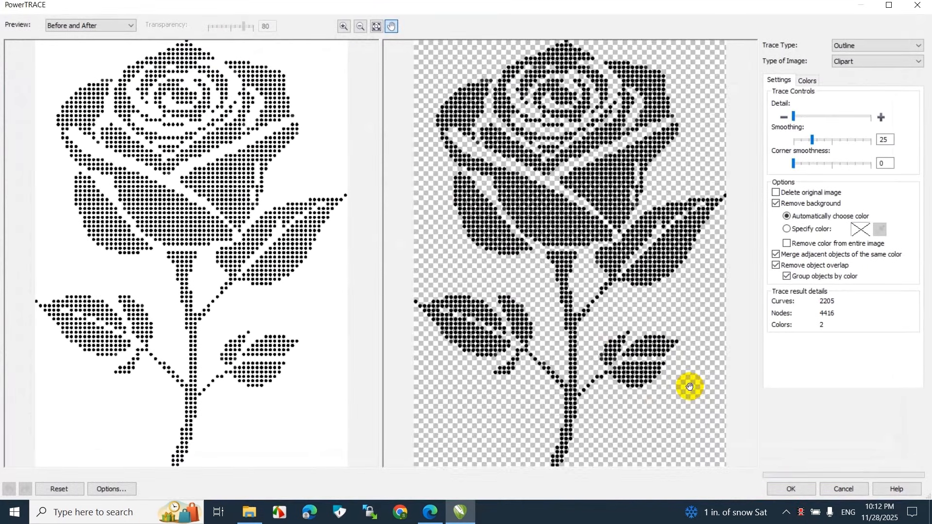
{"action": "left_click", "coordinate": [784, 489]}
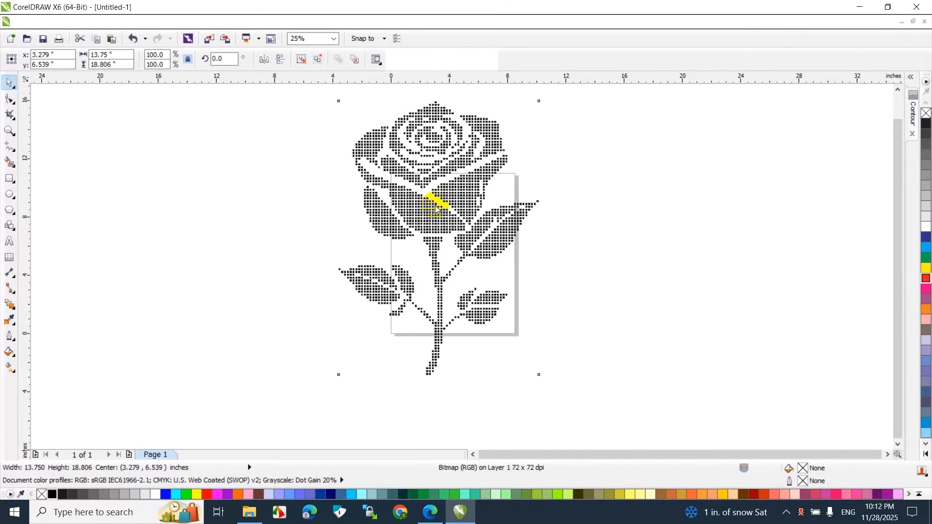
Move the traced rose off the original to the right and delete the original bitmap
{"action": "left_click_drag", "start_coordinate": [424, 199], "coordinate": [644, 198]}
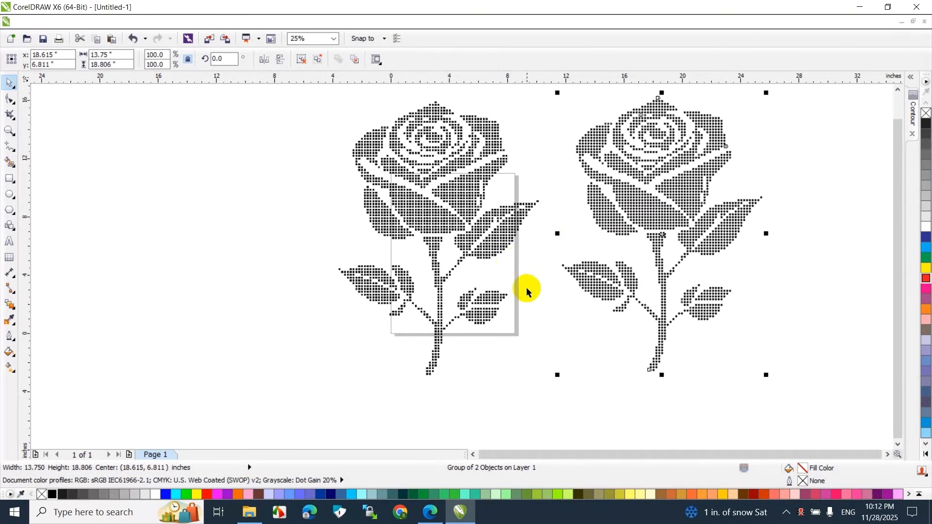
{"action": "left_click", "coordinate": [497, 247]}
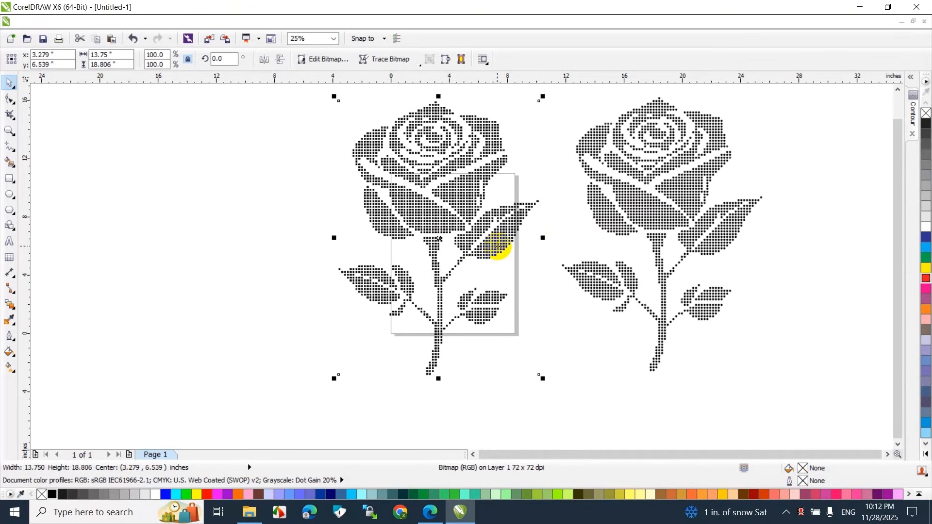
{"action": "key", "text": "Delete"}
Inspect the traced rose's dots up close and check the SS10 stone size in the browser's rhinestone size results
{"action": "scroll", "coordinate": [608, 225], "scroll_direction": "up", "scroll_amount": 1}
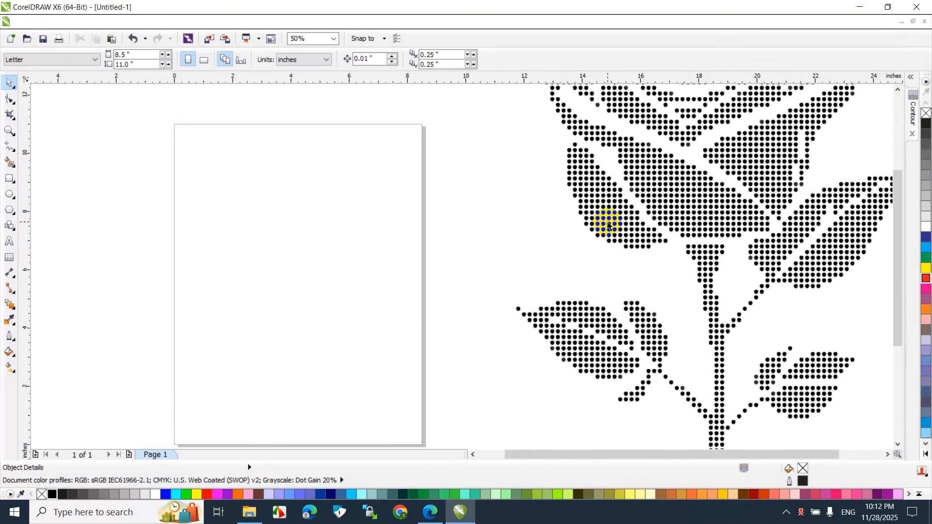
{"action": "scroll", "coordinate": [709, 364], "scroll_direction": "down", "scroll_amount": 1}
{"action": "scroll", "coordinate": [709, 359], "scroll_direction": "up", "scroll_amount": 1}
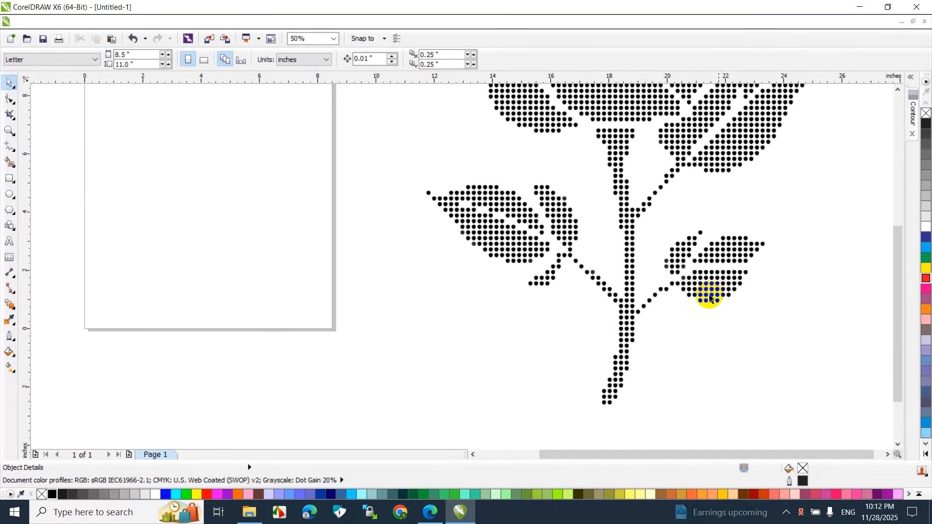
{"action": "left_click_drag", "start_coordinate": [900, 265], "coordinate": [915, 127]}
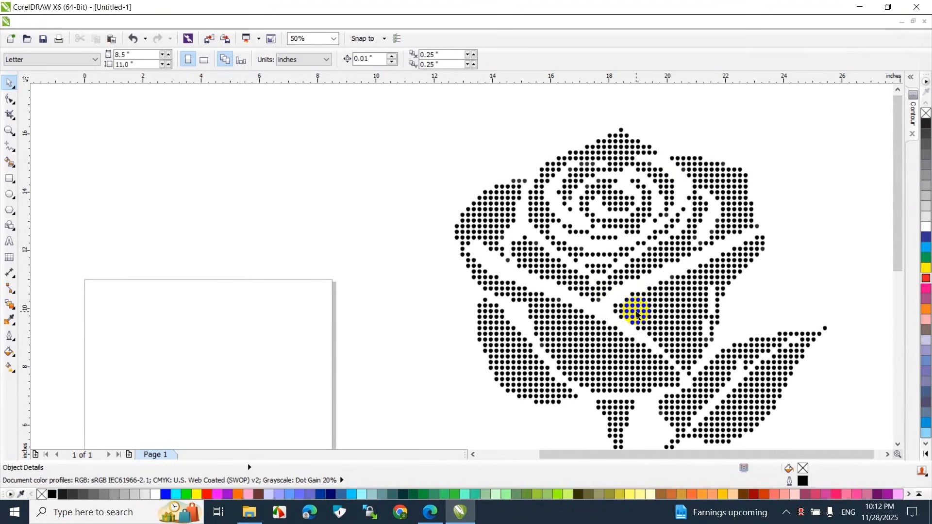
{"action": "scroll", "coordinate": [728, 342], "scroll_direction": "down", "scroll_amount": 1}
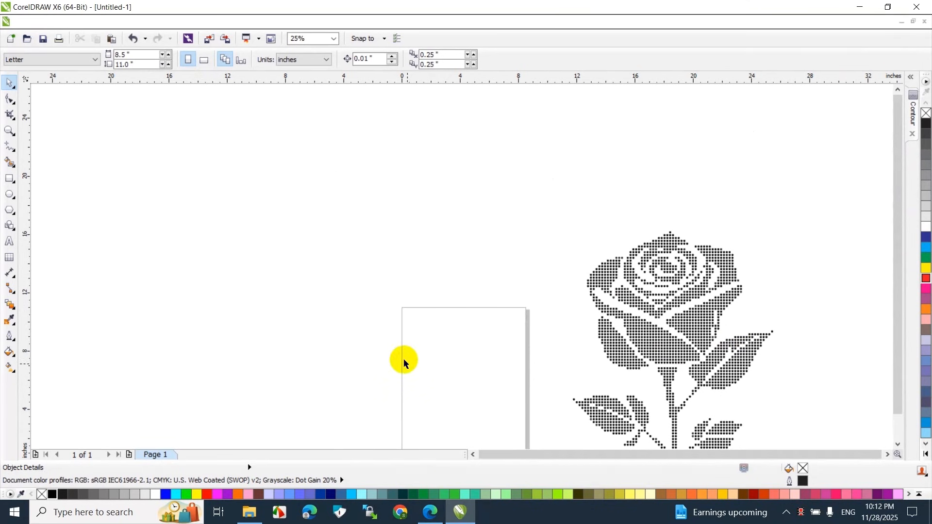
{"action": "left_click", "coordinate": [429, 513]}
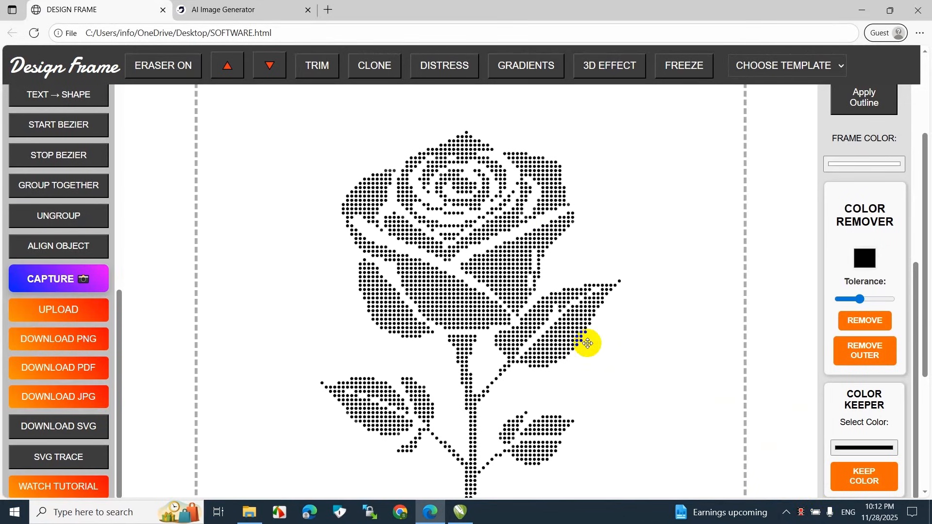
{"action": "left_click", "coordinate": [801, 513]}
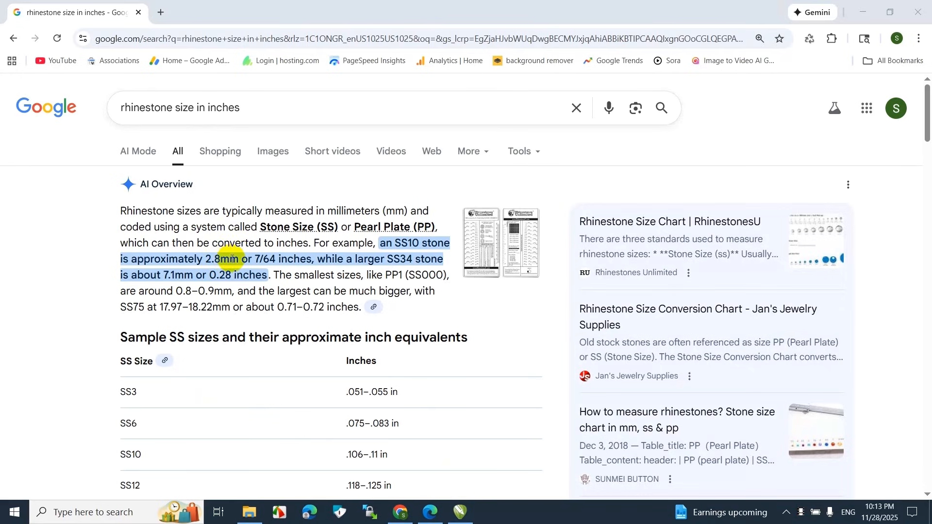
{"action": "left_click", "coordinate": [460, 512]}
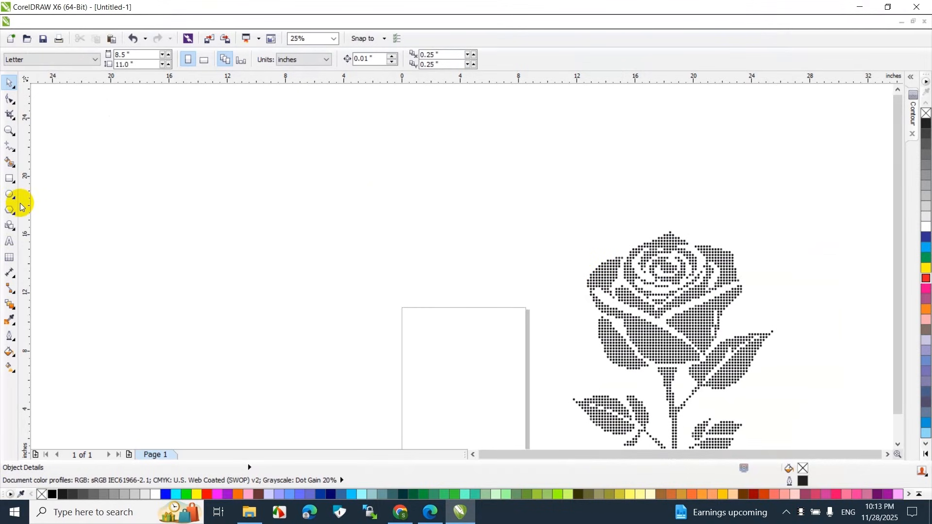
Draw a circle about 5.8 inches in diameter in the empty area above and left of the page
{"action": "left_click", "coordinate": [9, 196]}
{"action": "left_click_drag", "start_coordinate": [234, 216], "coordinate": [301, 301]}
{"action": "left_click", "coordinate": [9, 82]}
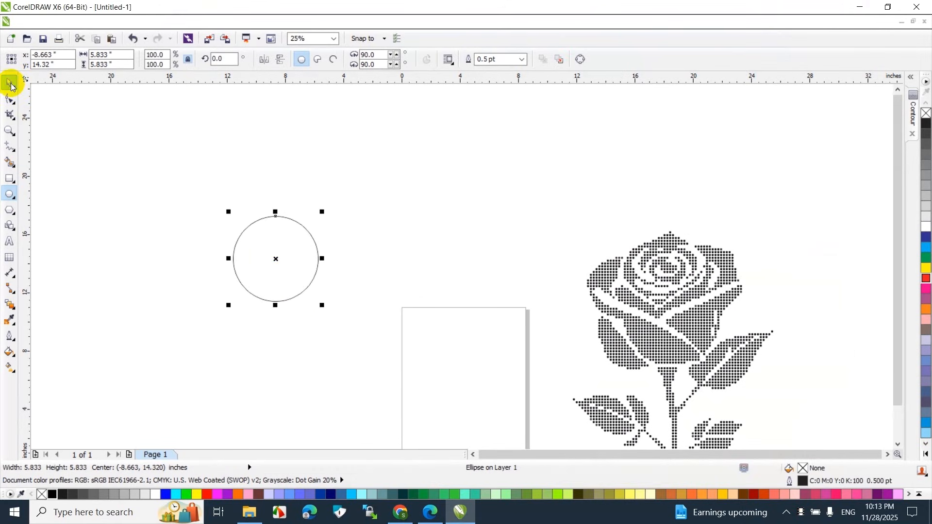
Change the drawing units to millimeters and set the circle's diameter to 2.8 mm
{"action": "left_click", "coordinate": [212, 125]}
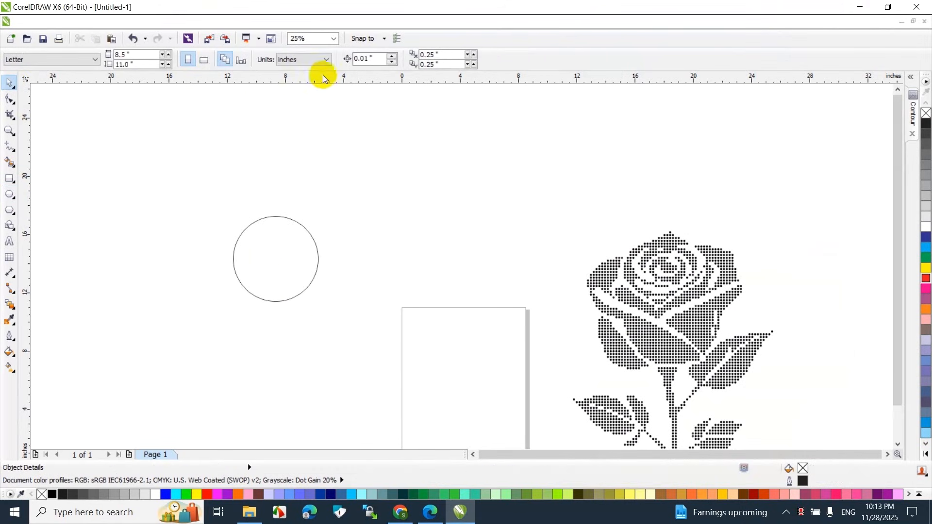
{"action": "left_click", "coordinate": [293, 60]}
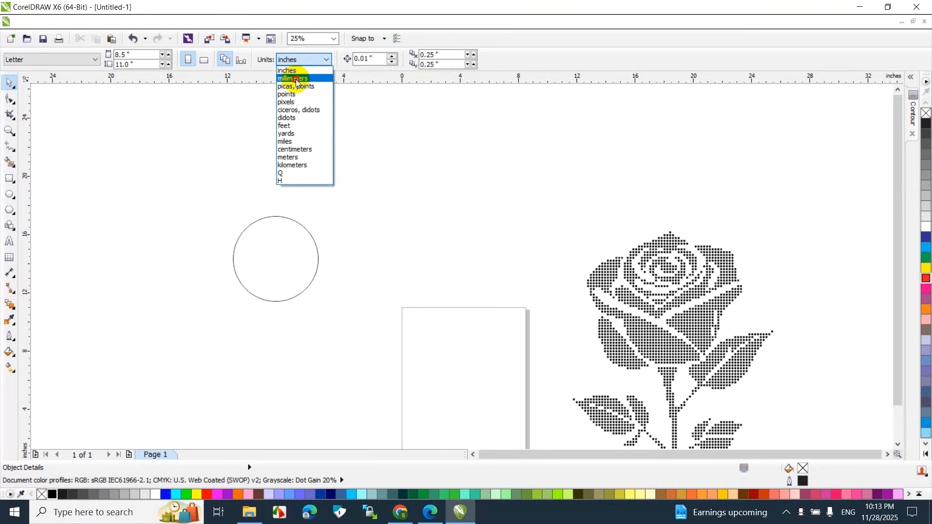
{"action": "left_click", "coordinate": [292, 78]}
{"action": "left_click", "coordinate": [284, 219]}
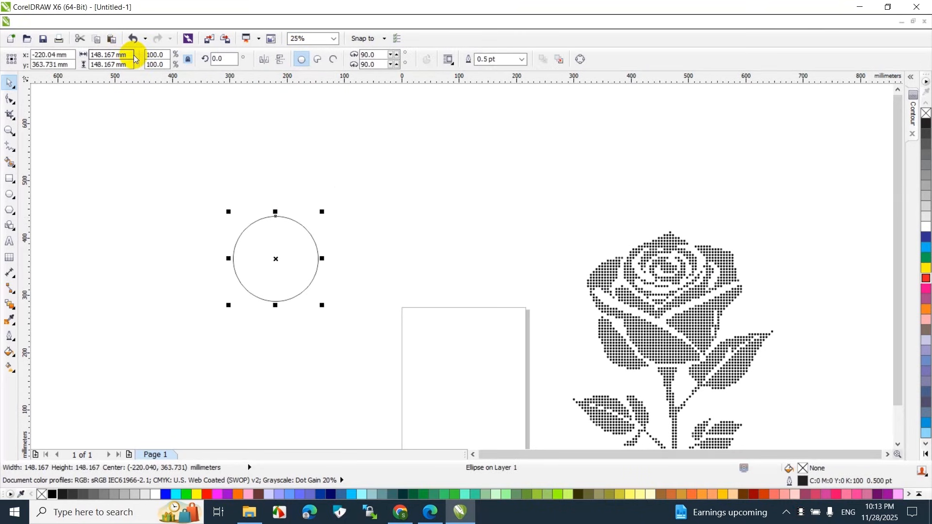
{"action": "left_click_drag", "start_coordinate": [131, 56], "coordinate": [63, 57]}
{"action": "type", "text": "2"}
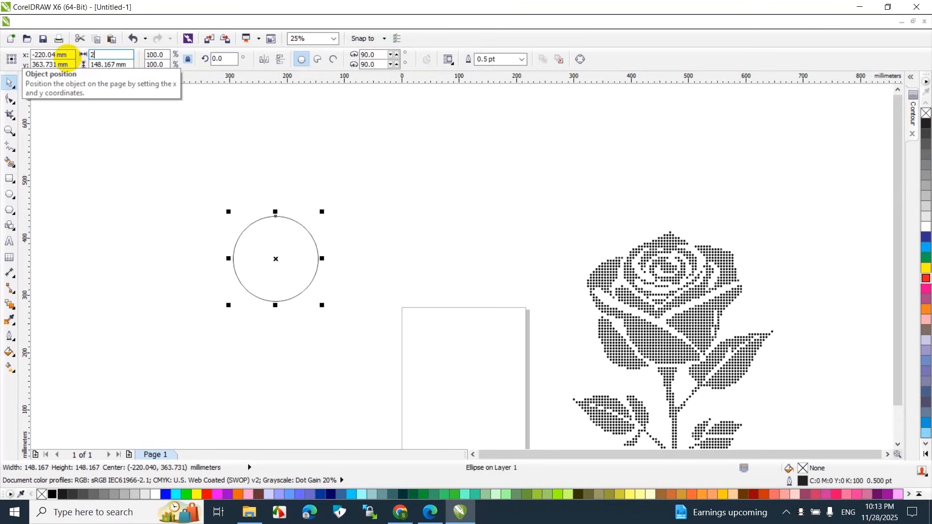
{"action": "type", "text": ".8"}
{"action": "key", "text": "Return"}
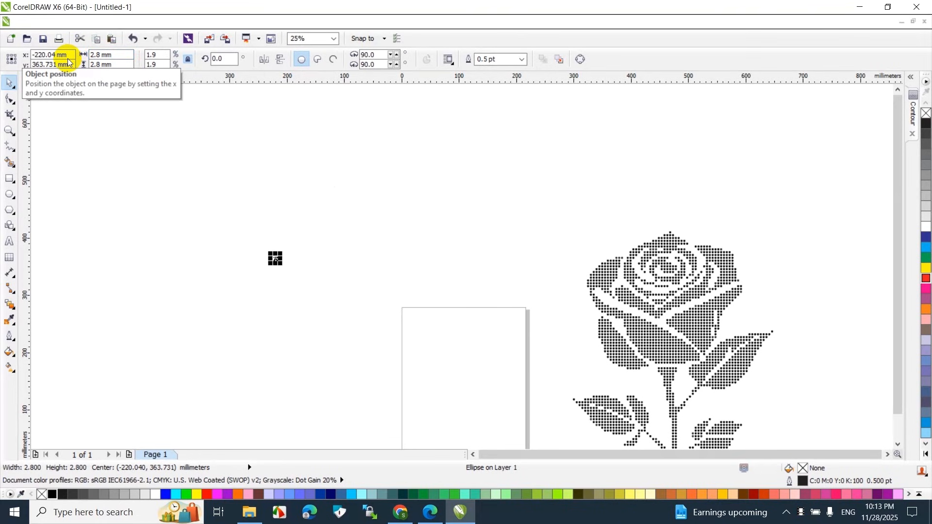
Fill the 2.8 mm circle with red and remove its outline
{"action": "left_click", "coordinate": [207, 494]}
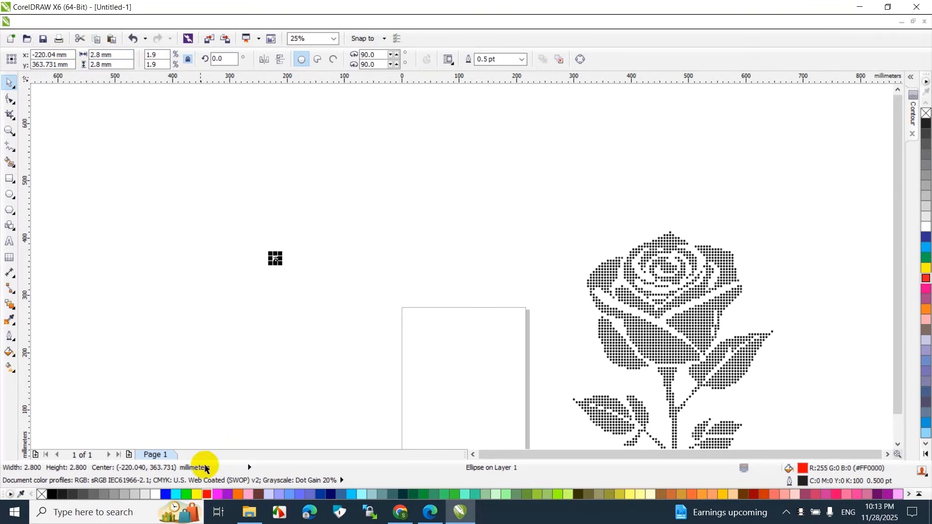
{"action": "left_click", "coordinate": [924, 114]}
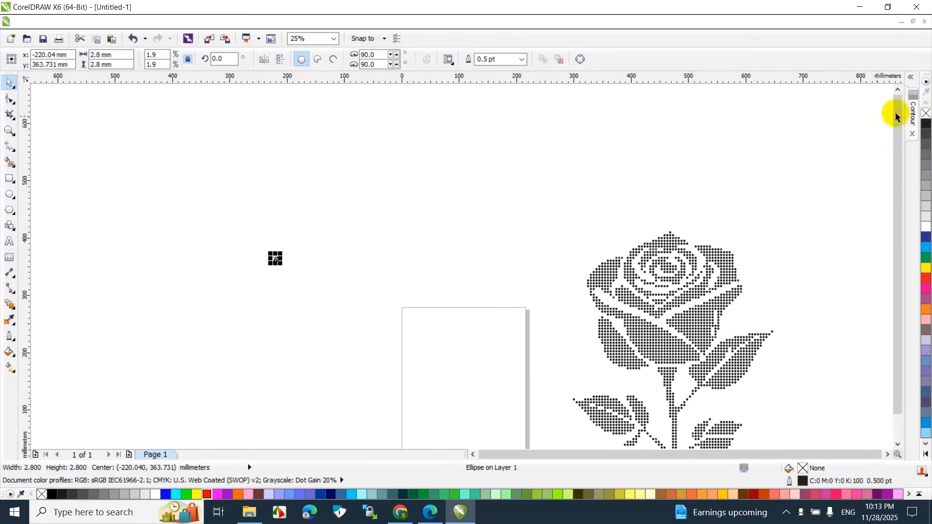
{"action": "scroll", "coordinate": [270, 260], "scroll_direction": "up", "scroll_amount": 4}
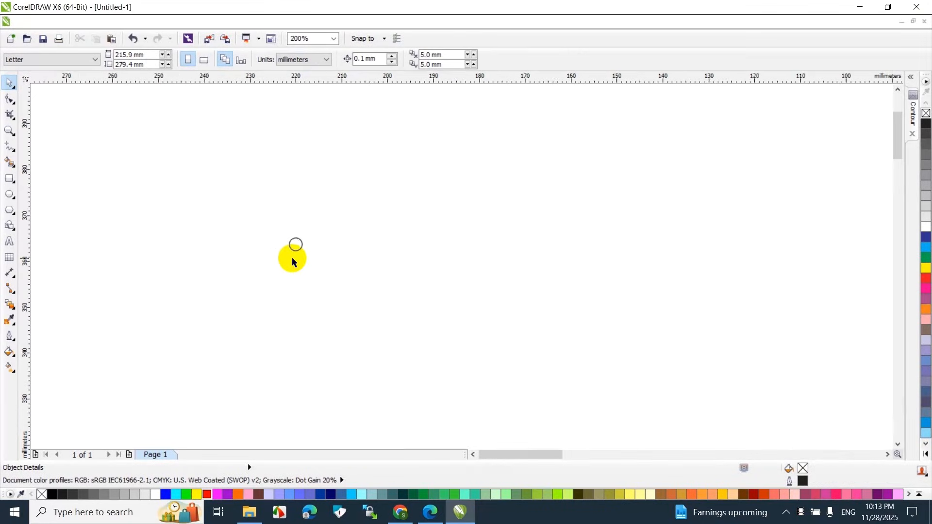
{"action": "left_click", "coordinate": [207, 495]}
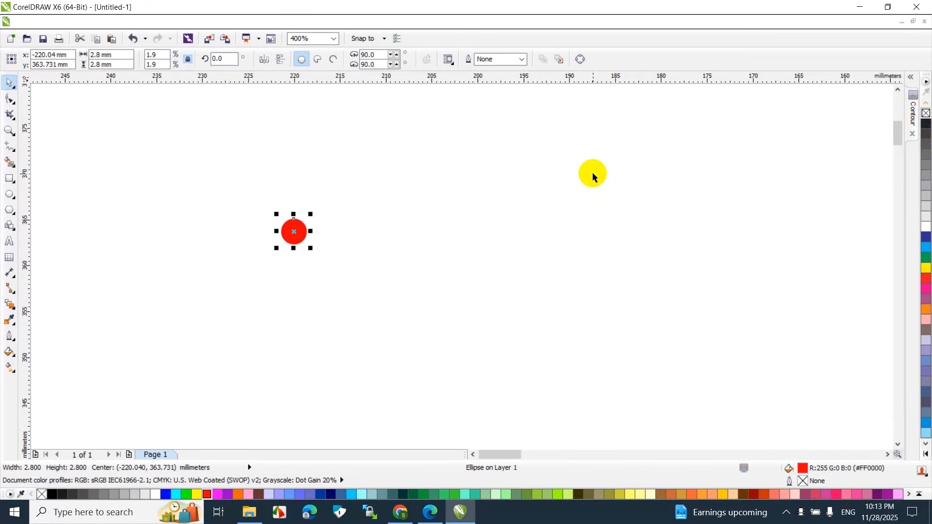
{"action": "left_click", "coordinate": [222, 241]}
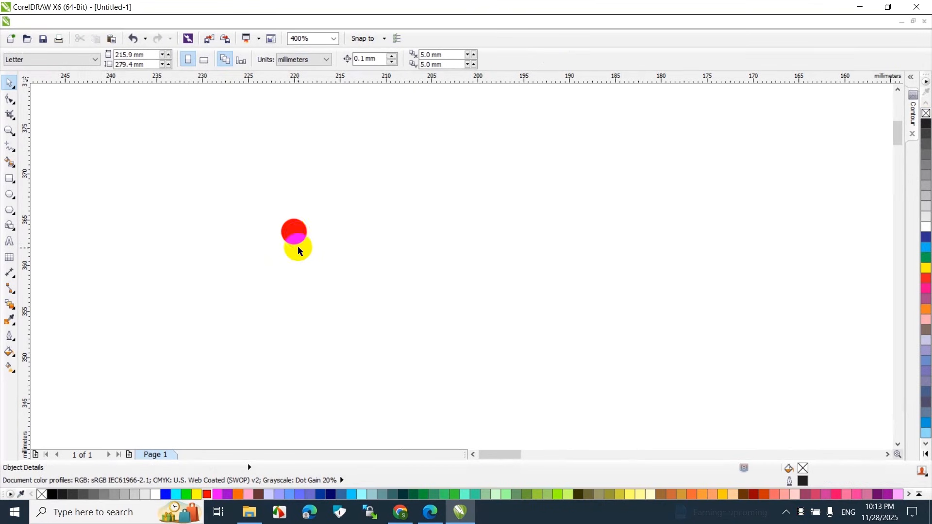
Move the traced rose over to the red circle and scale it down proportionally to 84.4%
{"action": "scroll", "coordinate": [297, 246], "scroll_direction": "down", "scroll_amount": 1}
{"action": "scroll", "coordinate": [478, 243], "scroll_direction": "down", "scroll_amount": 3}
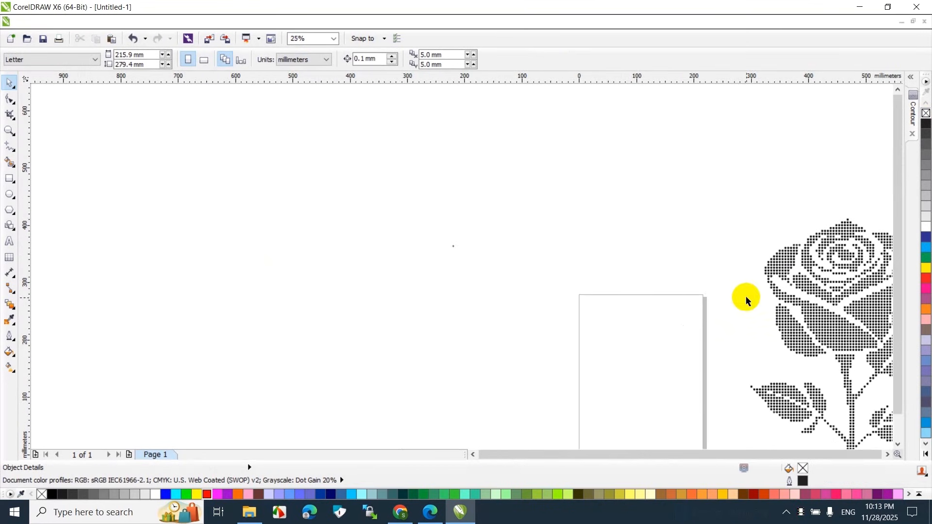
{"action": "left_click_drag", "start_coordinate": [770, 281], "coordinate": [452, 198]}
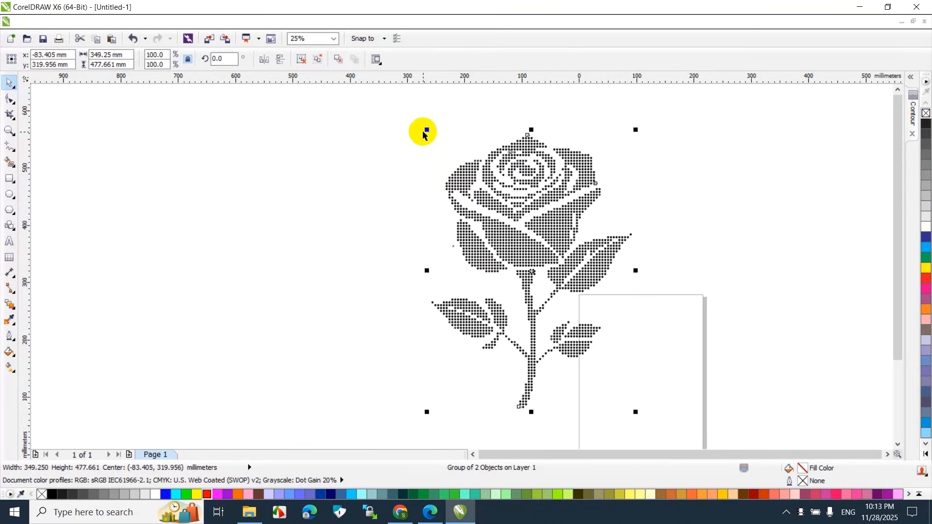
{"action": "left_click_drag", "start_coordinate": [425, 131], "coordinate": [461, 176]}
{"action": "left_click_drag", "start_coordinate": [487, 250], "coordinate": [458, 222]}
Place the red circle on top of a dot at the edge of the rose's lower left petal to compare sizes
{"action": "scroll", "coordinate": [452, 253], "scroll_direction": "up", "scroll_amount": 4}
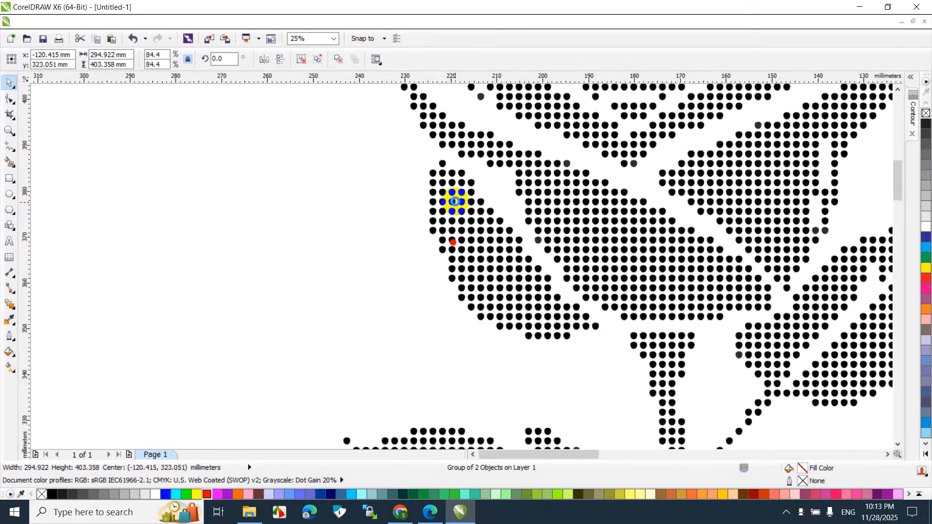
{"action": "scroll", "coordinate": [464, 263], "scroll_direction": "down", "scroll_amount": 1}
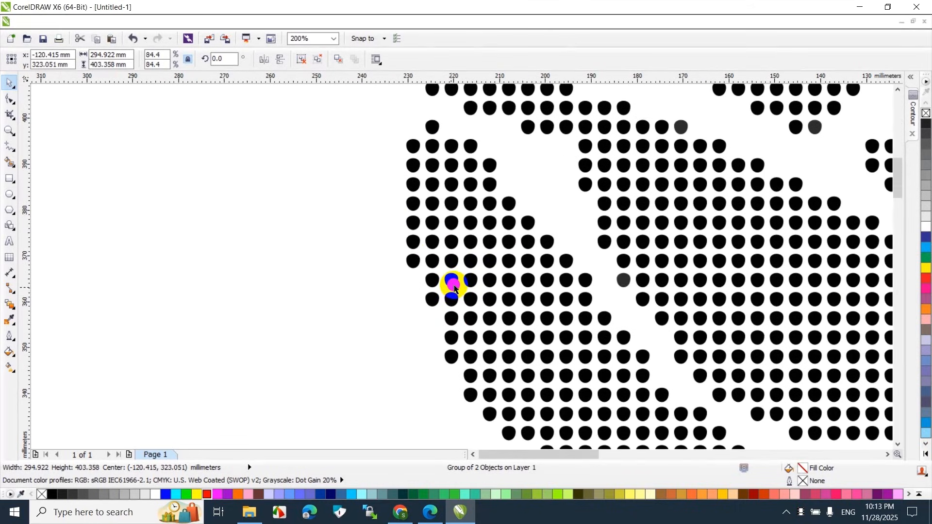
{"action": "left_click", "coordinate": [452, 281]}
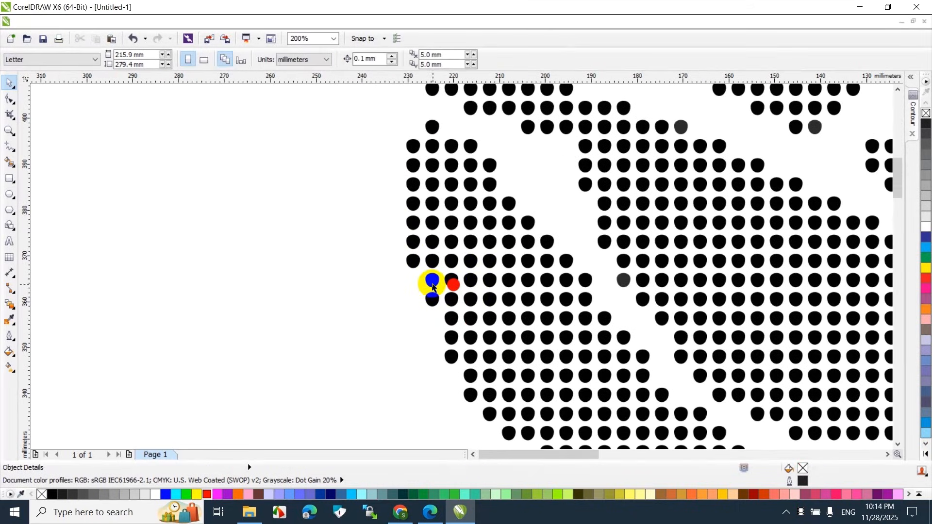
{"action": "left_click_drag", "start_coordinate": [452, 284], "coordinate": [432, 280]}
{"action": "left_click", "coordinate": [386, 291]}
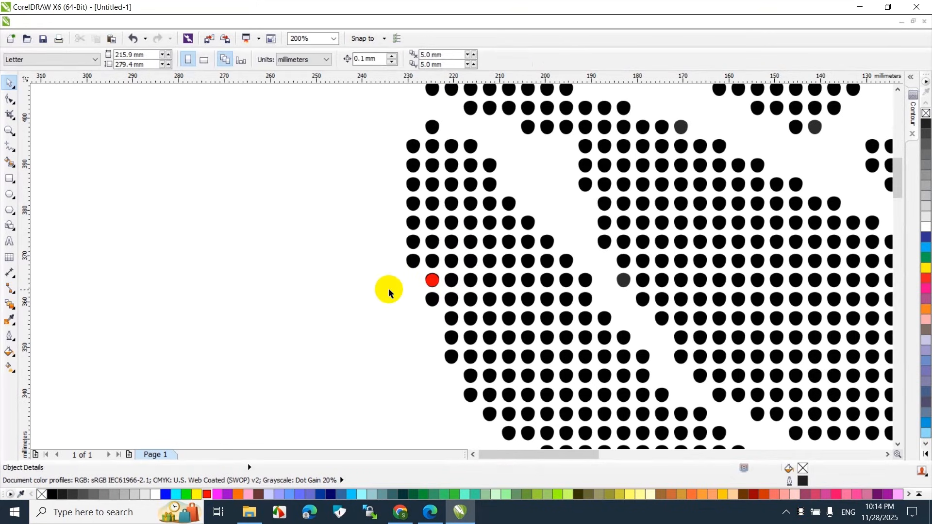
Scale the traced rose down slightly to 83.5% and compare its dots with the red reference circle
{"action": "left_click", "coordinate": [430, 223]}
{"action": "scroll", "coordinate": [437, 224], "scroll_direction": "down", "scroll_amount": 2}
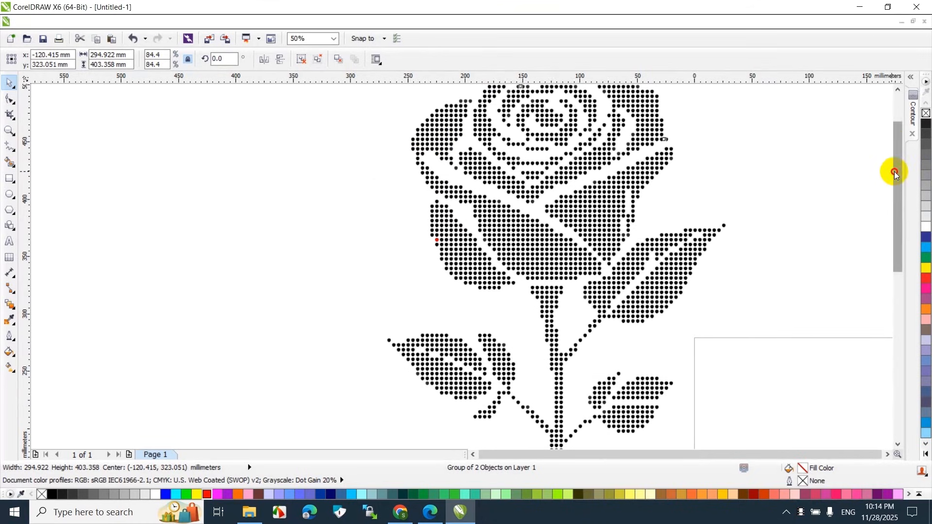
{"action": "scroll", "coordinate": [890, 172], "scroll_direction": "up", "scroll_amount": 2}
{"action": "left_click_drag", "start_coordinate": [383, 119], "coordinate": [386, 123]}
{"action": "scroll", "coordinate": [425, 238], "scroll_direction": "up", "scroll_amount": 2}
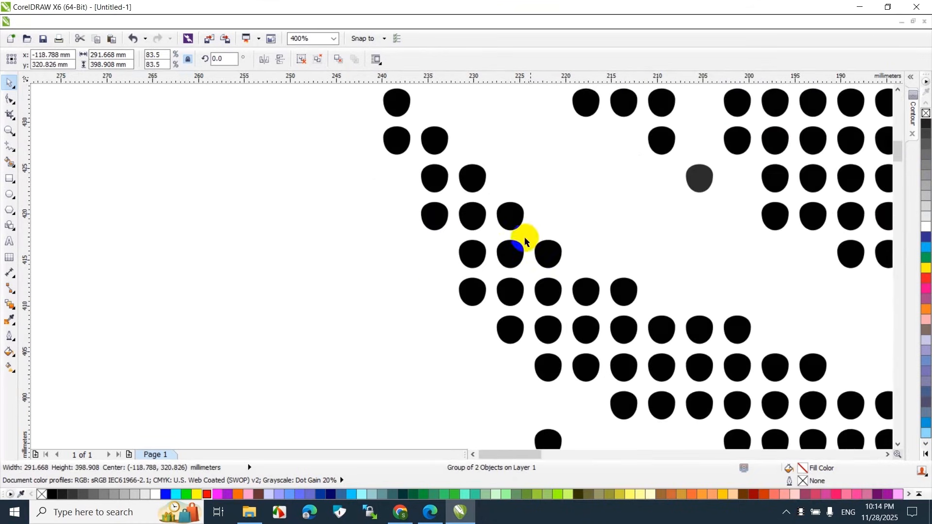
{"action": "scroll", "coordinate": [526, 239], "scroll_direction": "down", "scroll_amount": 3}
{"action": "scroll", "coordinate": [522, 236], "scroll_direction": "up", "scroll_amount": 1}
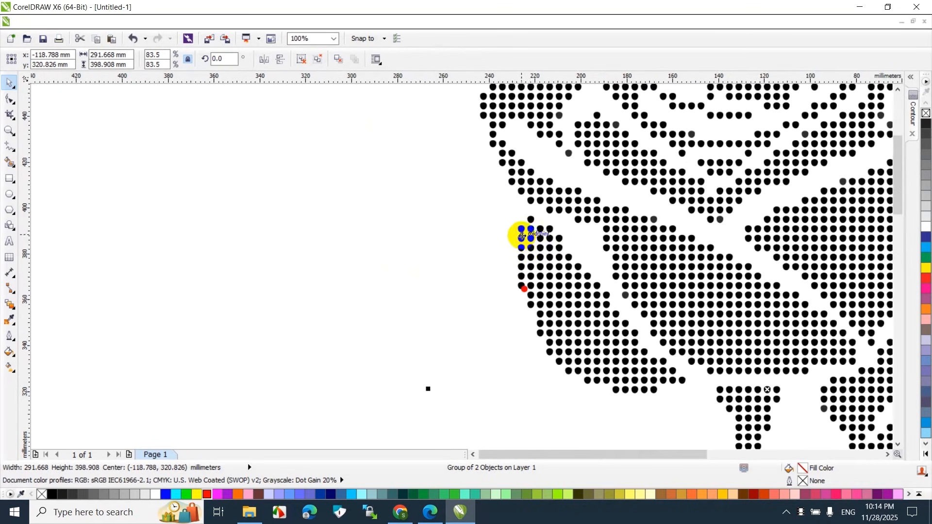
{"action": "left_click_drag", "start_coordinate": [531, 233], "coordinate": [528, 292]}
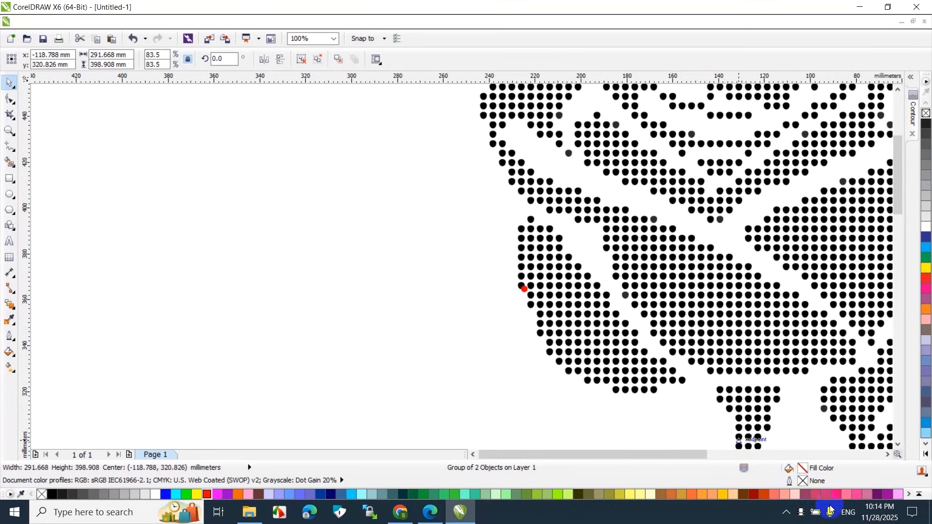
{"action": "left_click", "coordinate": [228, 277]}
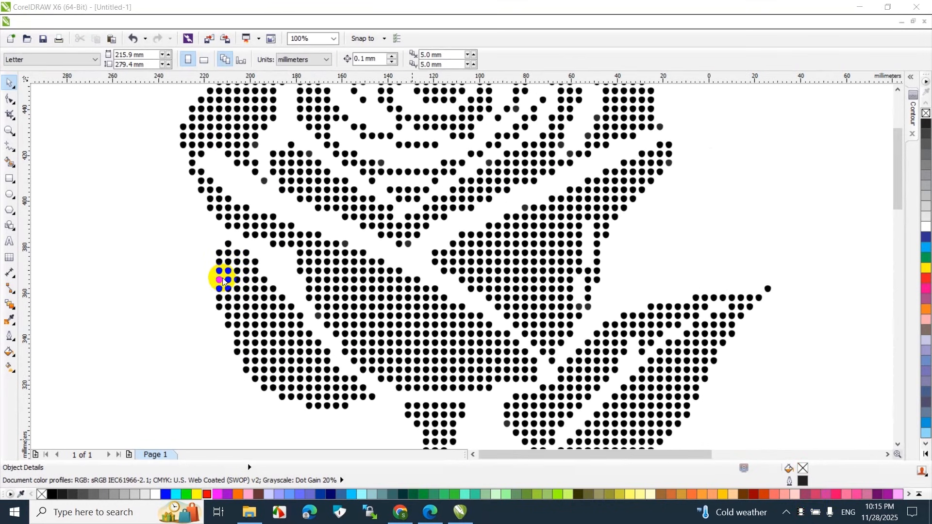
Move the red reference circle off the rose's lower left petal and select the traced rose
{"action": "left_click_drag", "start_coordinate": [220, 282], "coordinate": [369, 168]}
{"action": "left_click", "coordinate": [219, 281]}
{"action": "scroll", "coordinate": [370, 166], "scroll_direction": "down", "scroll_amount": 4}
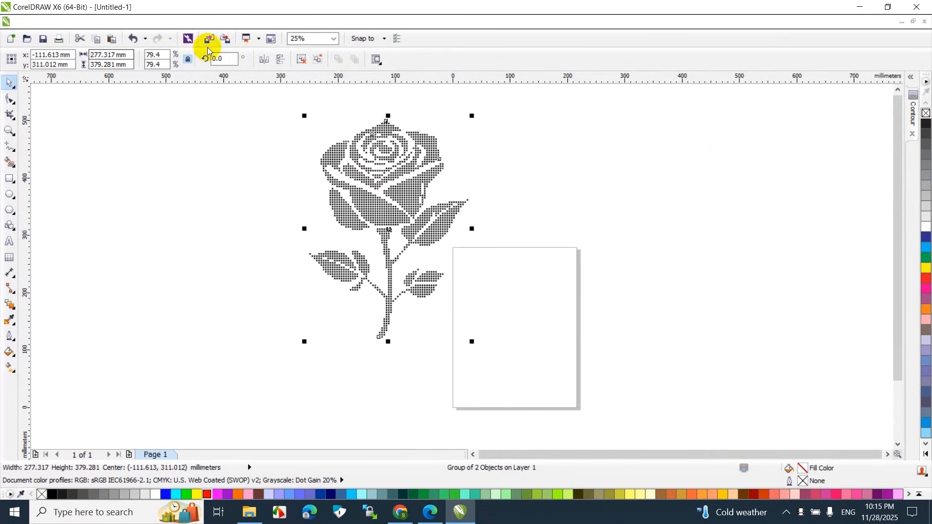
Change the document units to inches and check the traced rose's overall width and height
{"action": "left_click", "coordinate": [252, 129]}
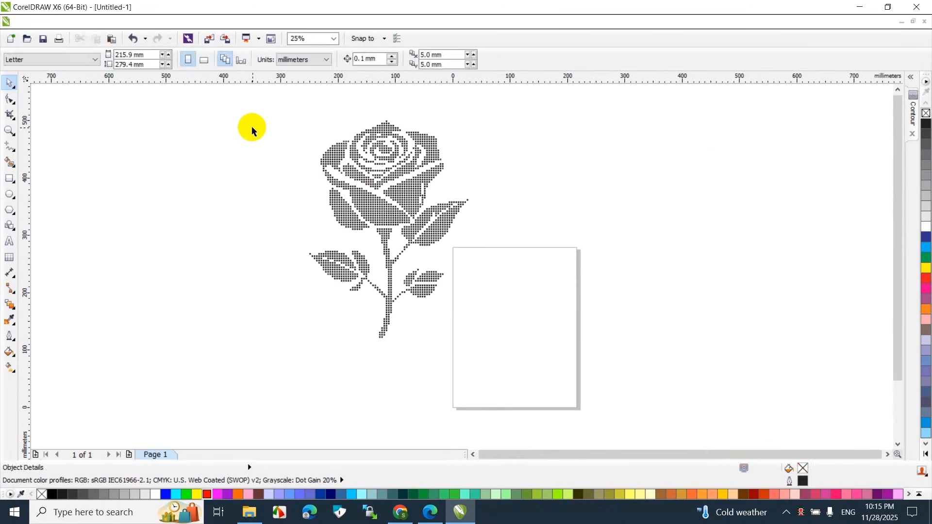
{"action": "left_click", "coordinate": [307, 60]}
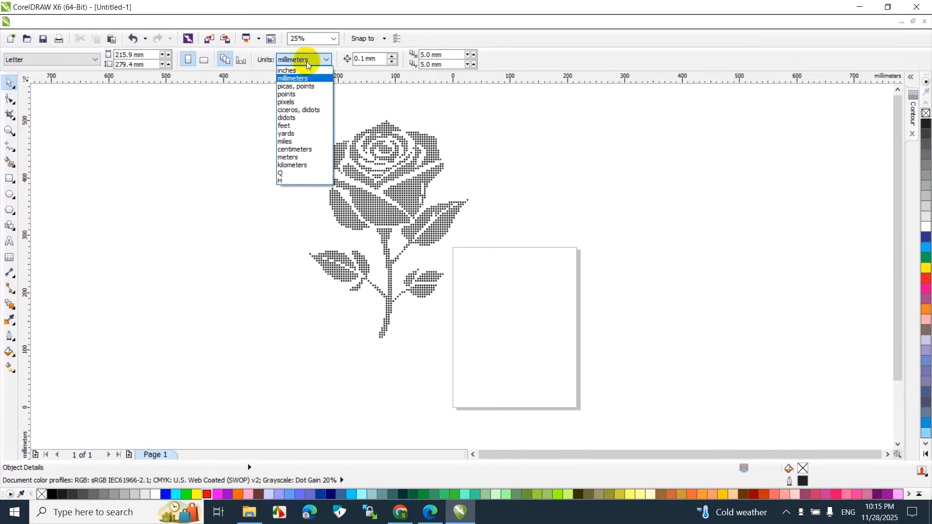
{"action": "left_click", "coordinate": [379, 135]}
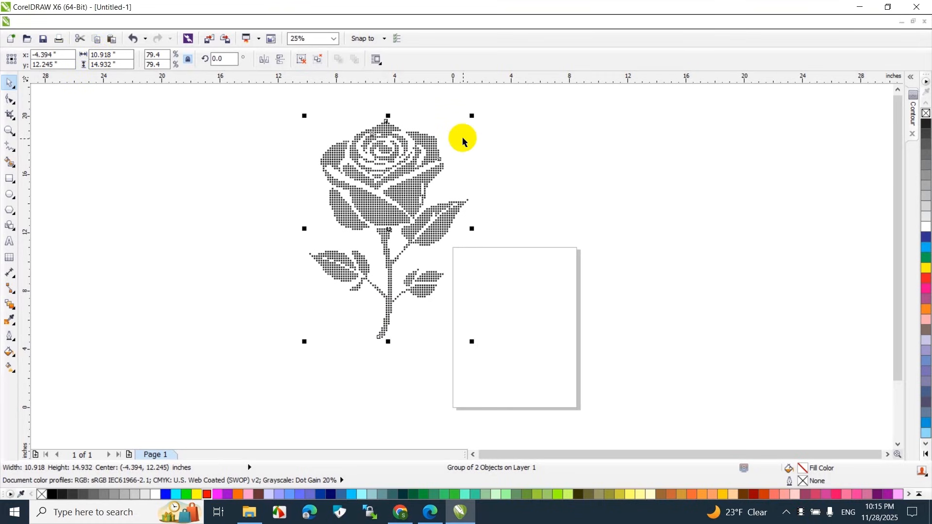
{"action": "left_click", "coordinate": [530, 191]}
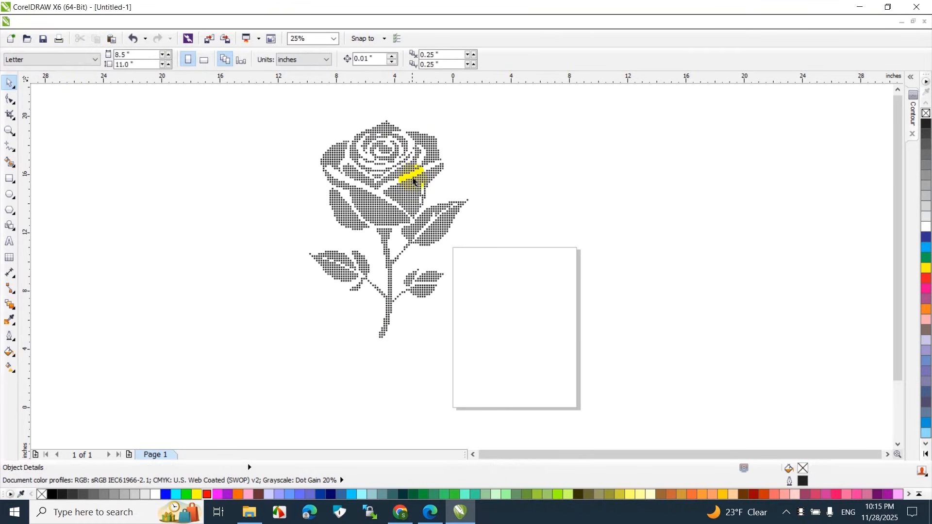
Compare the traced rose with the original dot rose in Design Frame, switching to the browser and back to CorelDRAW
{"action": "scroll", "coordinate": [413, 181], "scroll_direction": "up", "scroll_amount": 2}
{"action": "scroll", "coordinate": [411, 179], "scroll_direction": "down", "scroll_amount": 2}
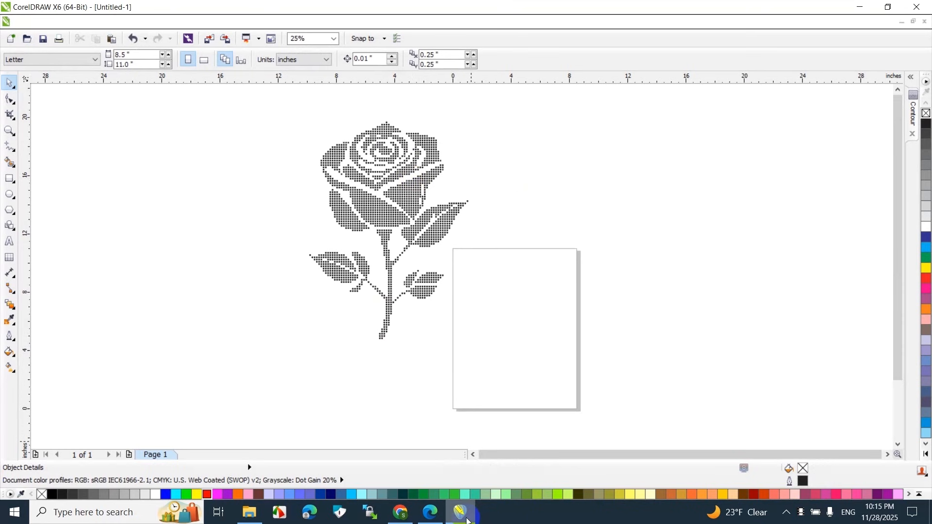
{"action": "left_click", "coordinate": [441, 510]}
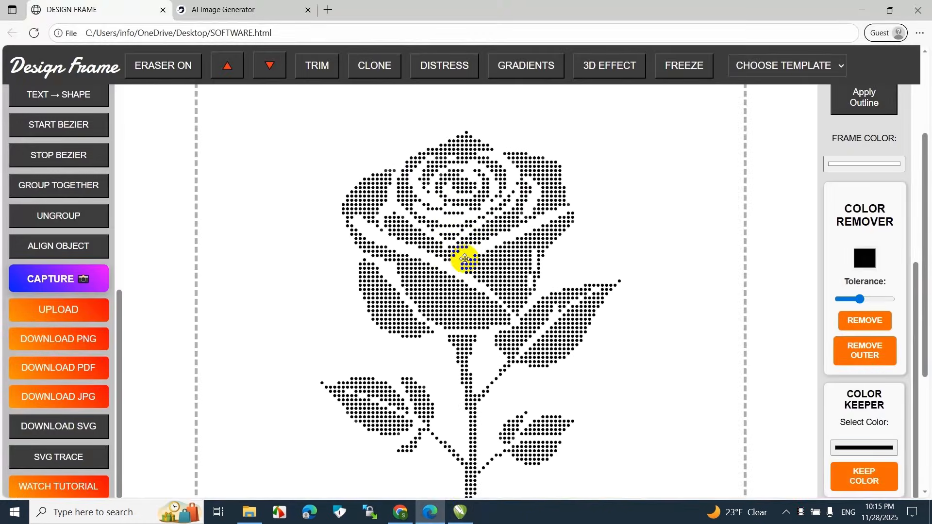
{"action": "left_click", "coordinate": [464, 513]}
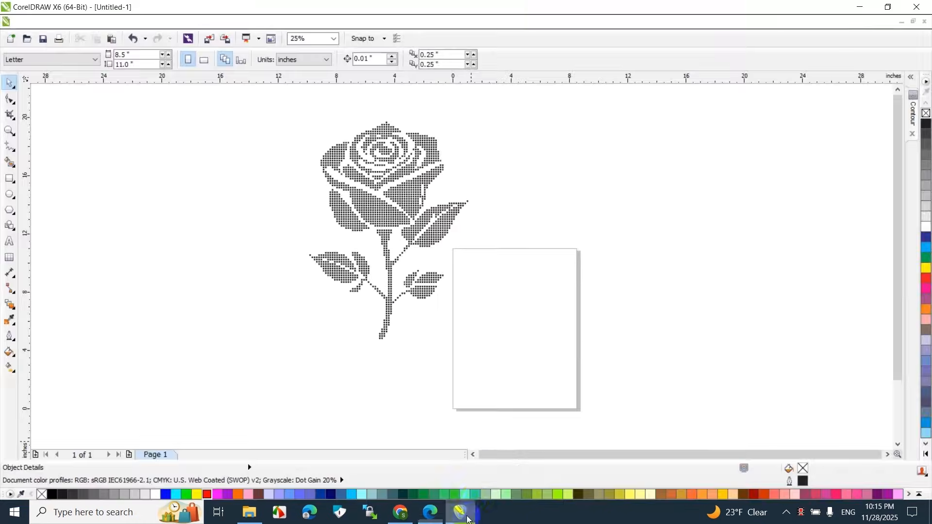
Ungroup all objects of the traced rose so its dots can be selected individually
{"action": "left_click", "coordinate": [401, 194]}
{"action": "scroll", "coordinate": [386, 174], "scroll_direction": "up", "scroll_amount": 2}
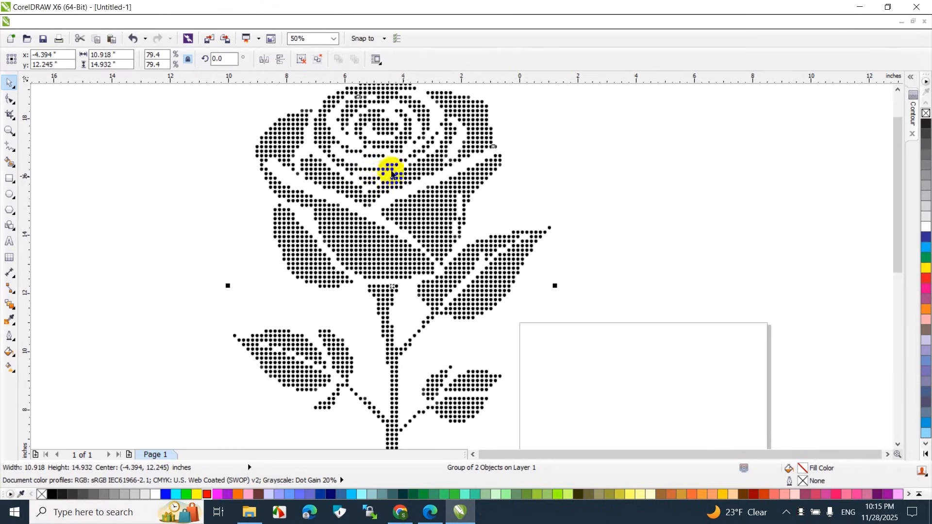
{"action": "scroll", "coordinate": [552, 227], "scroll_direction": "down", "scroll_amount": 2}
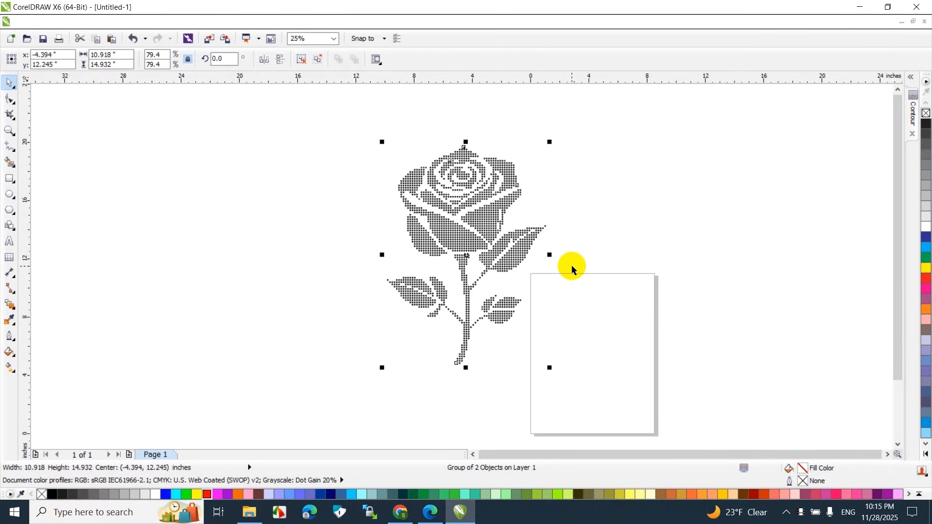
{"action": "scroll", "coordinate": [571, 265], "scroll_direction": "up", "scroll_amount": 2}
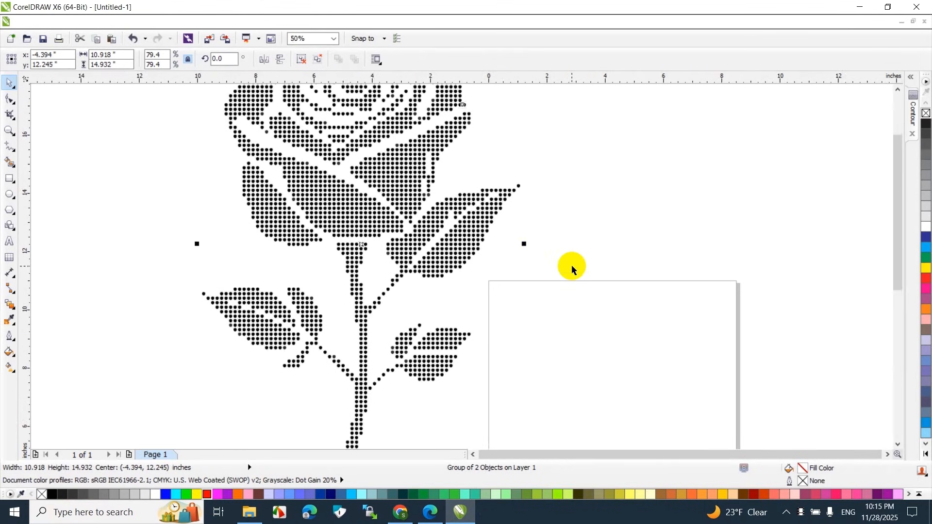
{"action": "scroll", "coordinate": [572, 265], "scroll_direction": "down", "scroll_amount": 2}
{"action": "scroll", "coordinate": [462, 172], "scroll_direction": "up", "scroll_amount": 2}
{"action": "scroll", "coordinate": [461, 180], "scroll_direction": "down", "scroll_amount": 2}
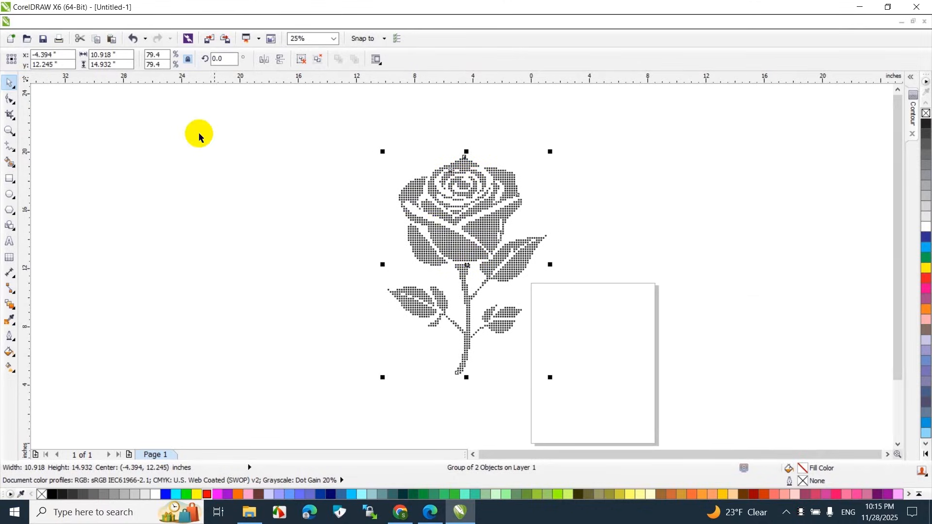
{"action": "left_click", "coordinate": [140, 21]}
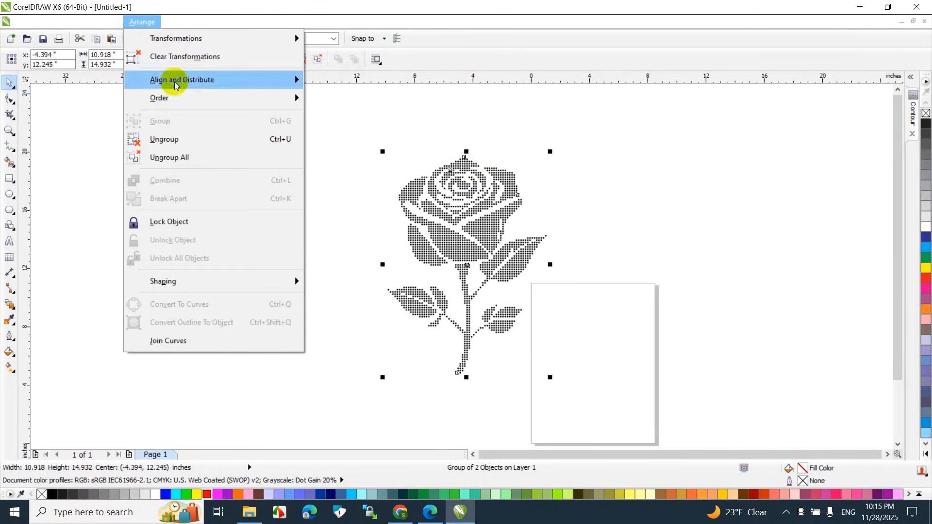
{"action": "left_click", "coordinate": [176, 157]}
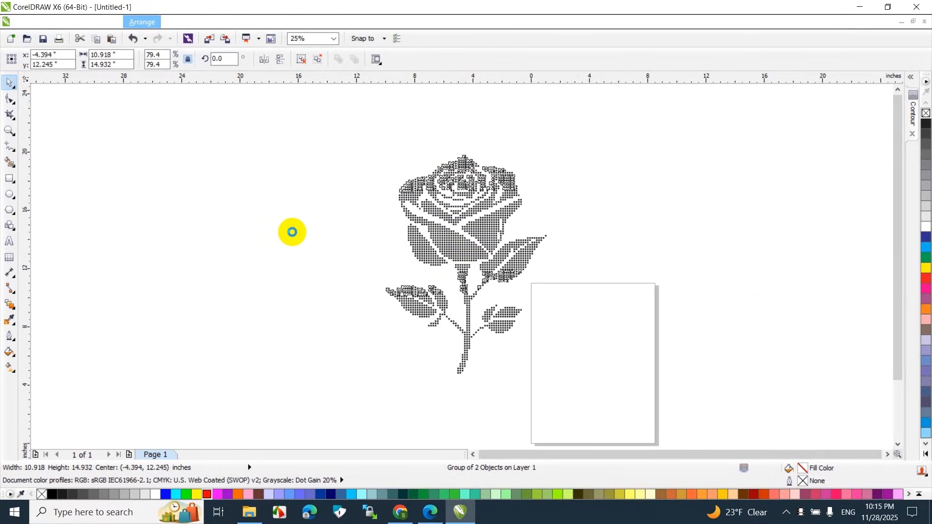
{"action": "left_click", "coordinate": [354, 266]}
Fill the dots of the lower stem and the two lower leaves with green (C100 M0 Y100 K0) and group them
{"action": "left_click_drag", "start_coordinate": [355, 278], "coordinate": [526, 374]}
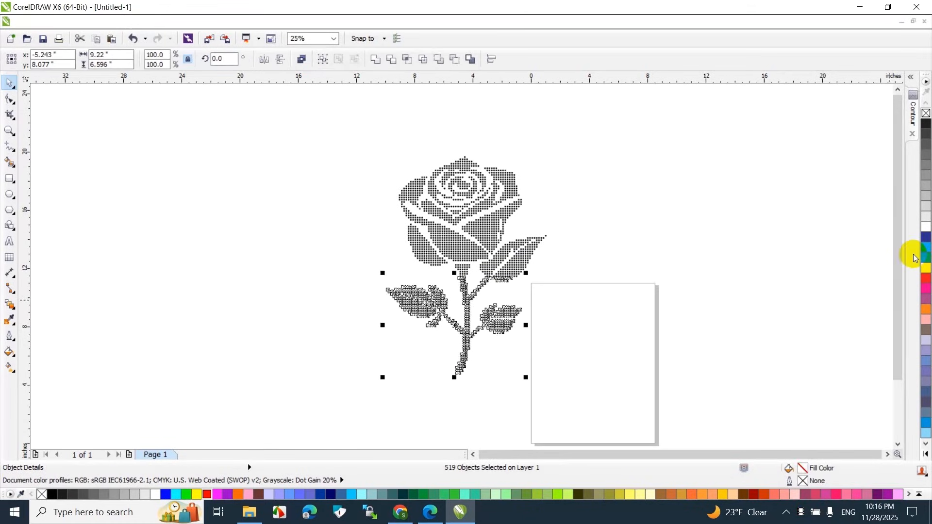
{"action": "left_click", "coordinate": [141, 22]}
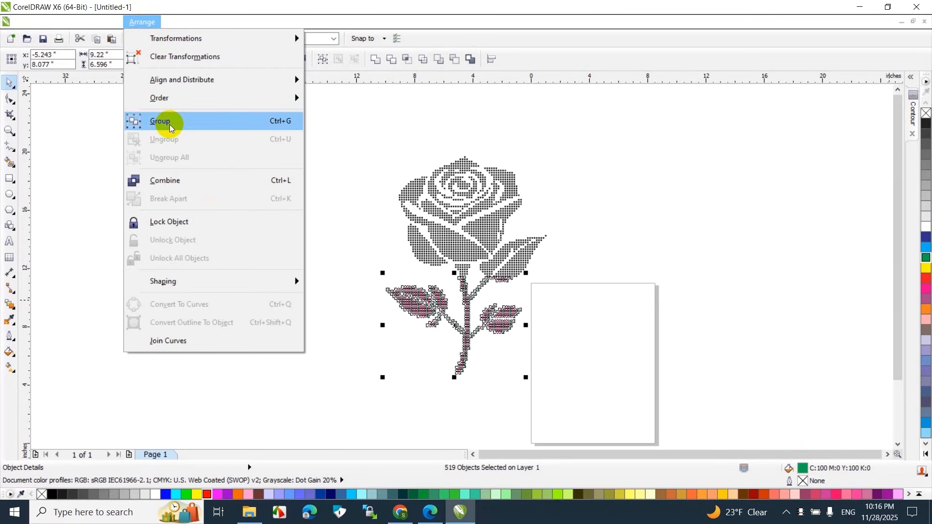
{"action": "left_click", "coordinate": [172, 121]}
{"action": "left_click", "coordinate": [278, 275]}
{"action": "scroll", "coordinate": [557, 267], "scroll_direction": "up", "scroll_amount": 1}
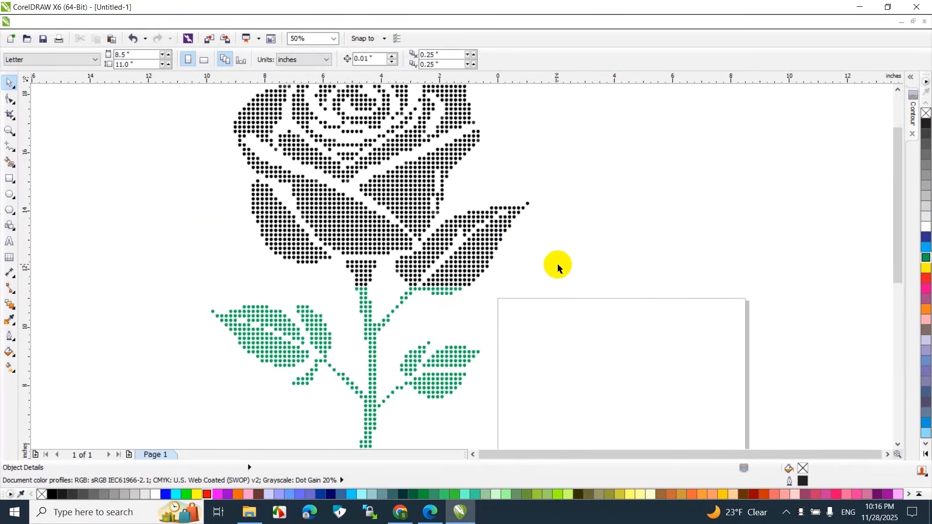
Select the dots of the upper part of the bloom and fill them with red
{"action": "scroll", "coordinate": [339, 124], "scroll_direction": "down", "scroll_amount": 2}
{"action": "left_click_drag", "start_coordinate": [308, 91], "coordinate": [384, 155]}
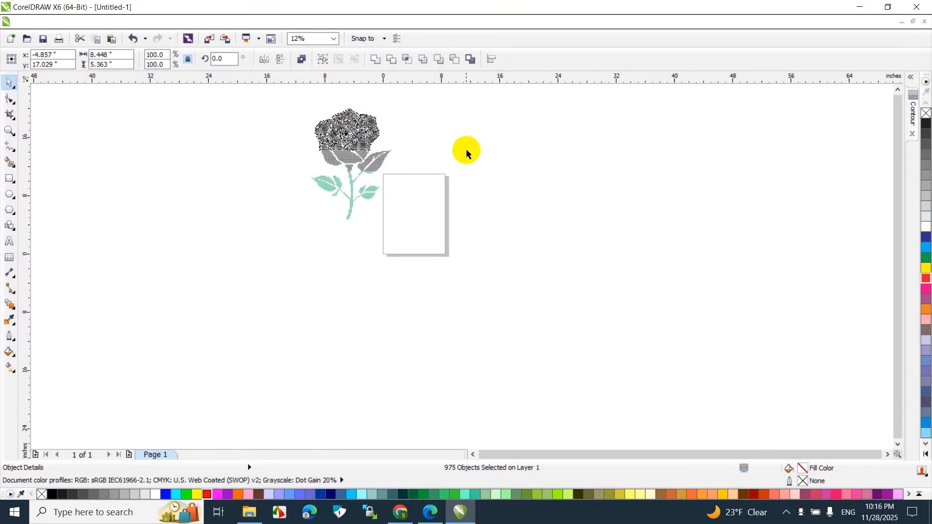
{"action": "left_click", "coordinate": [926, 278]}
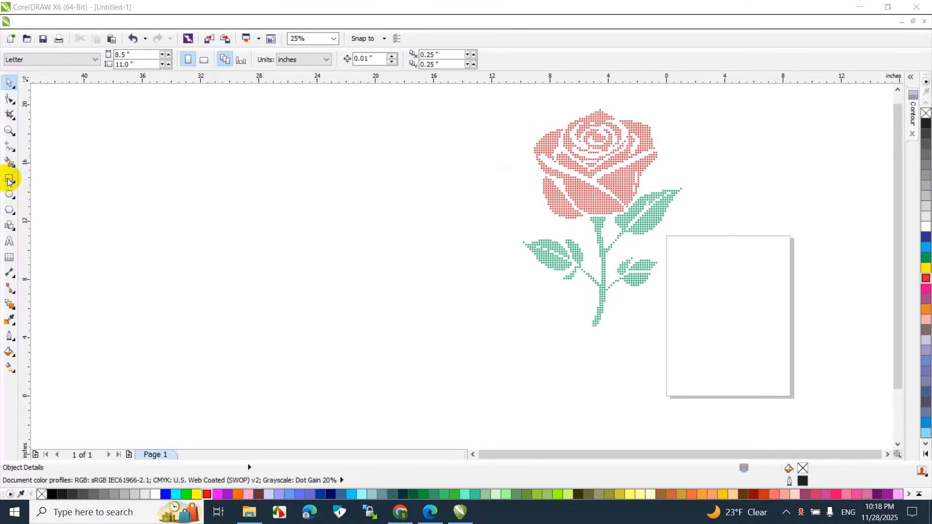
Draw a rectangle about 14.2 by 17.5 inches around the whole rose and fill it with black
{"action": "left_click", "coordinate": [8, 180]}
{"action": "left_click_drag", "start_coordinate": [496, 95], "coordinate": [702, 349]}
{"action": "left_click", "coordinate": [9, 85]}
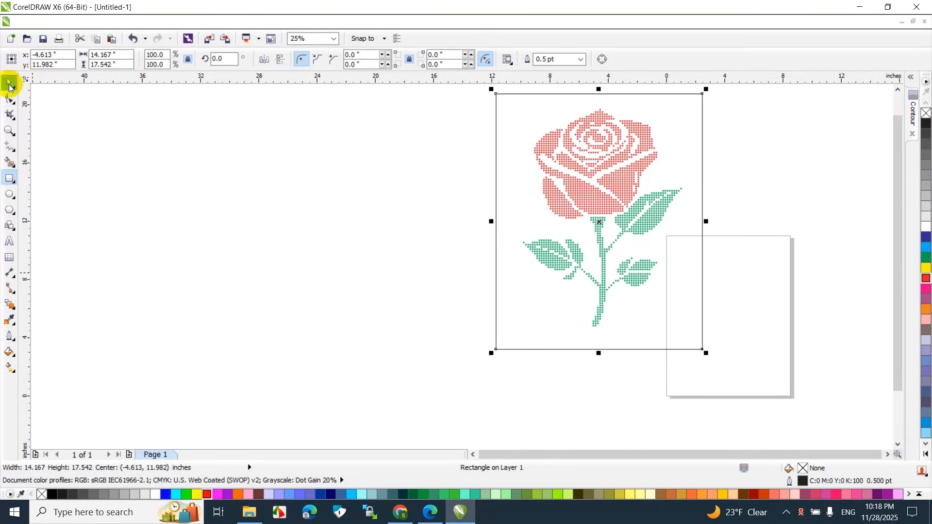
{"action": "left_click", "coordinate": [52, 494]}
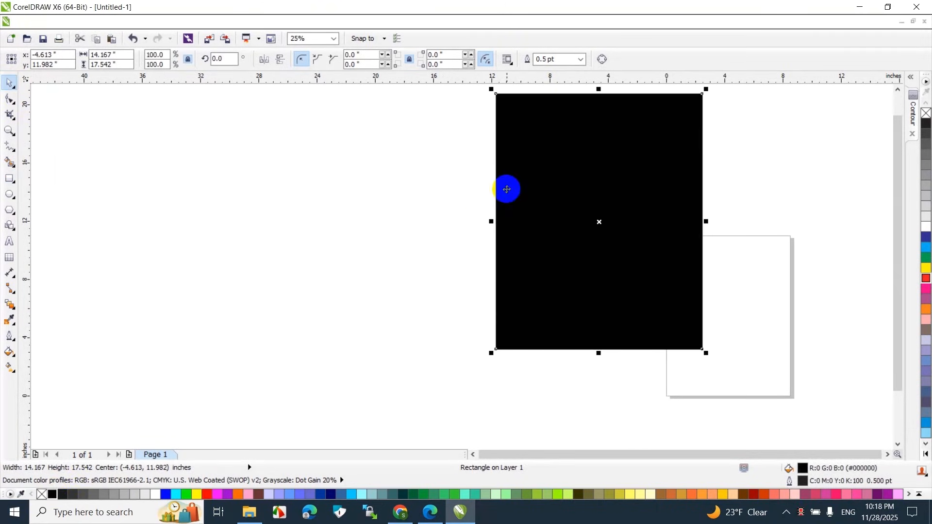
Send the black rectangle behind the rose as its background
{"action": "right_click", "coordinate": [575, 181]}
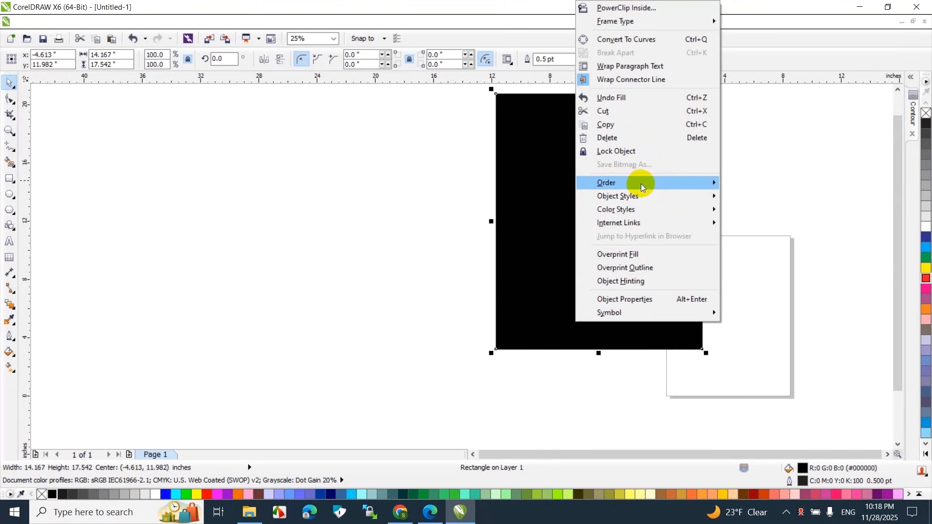
{"action": "mouse_move", "coordinate": [641, 187]}
{"action": "left_click", "coordinate": [764, 69]}
{"action": "left_click", "coordinate": [664, 150]}
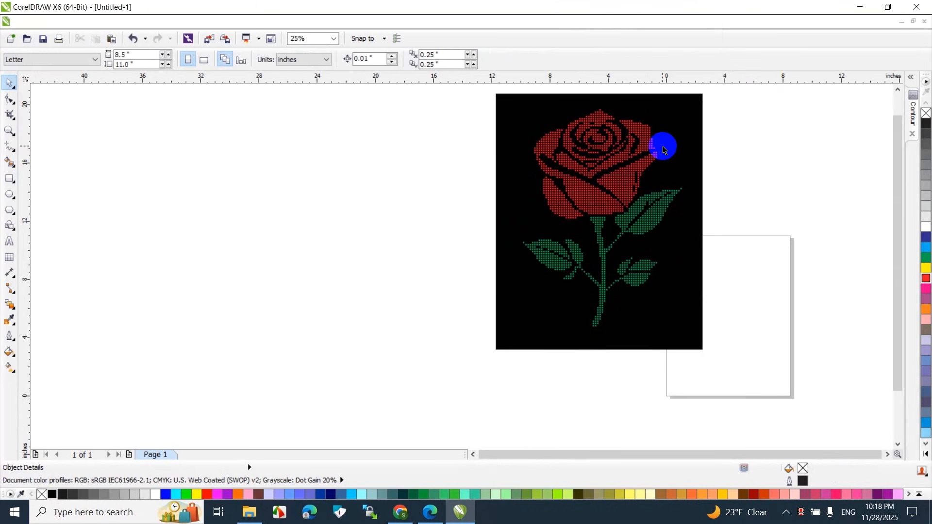
Examine the red and green rhinestone dots of the bloom, leaves and stem against the black background
{"action": "scroll", "coordinate": [649, 171], "scroll_direction": "up", "scroll_amount": 2}
{"action": "left_click_drag", "start_coordinate": [898, 222], "coordinate": [898, 277]}
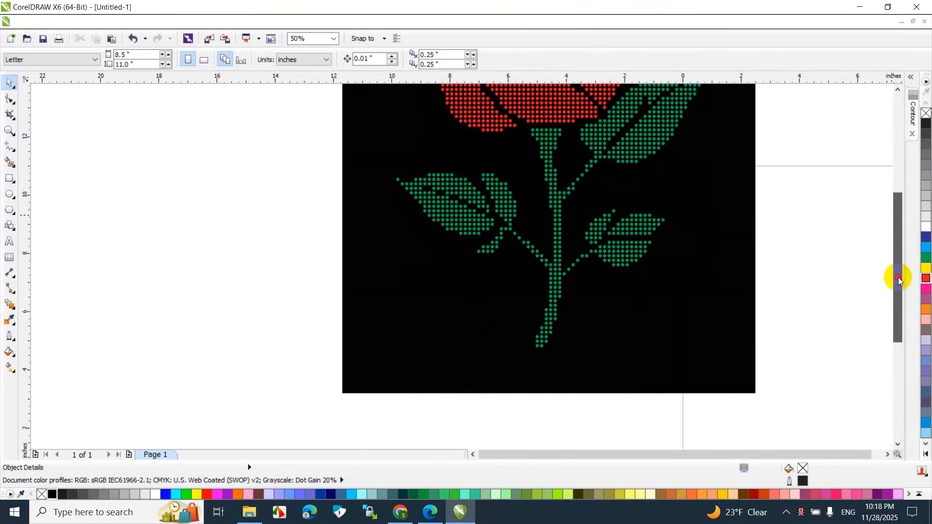
{"action": "scroll", "coordinate": [671, 223], "scroll_direction": "up", "scroll_amount": 1}
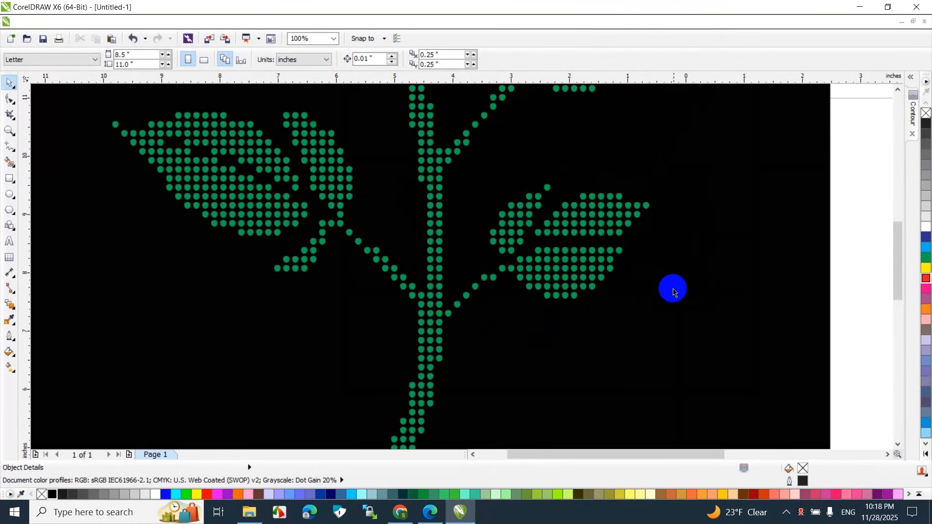
{"action": "scroll", "coordinate": [580, 319], "scroll_direction": "down", "scroll_amount": 1}
{"action": "left_click_drag", "start_coordinate": [904, 260], "coordinate": [893, 206]}
{"action": "scroll", "coordinate": [777, 161], "scroll_direction": "down", "scroll_amount": 1}
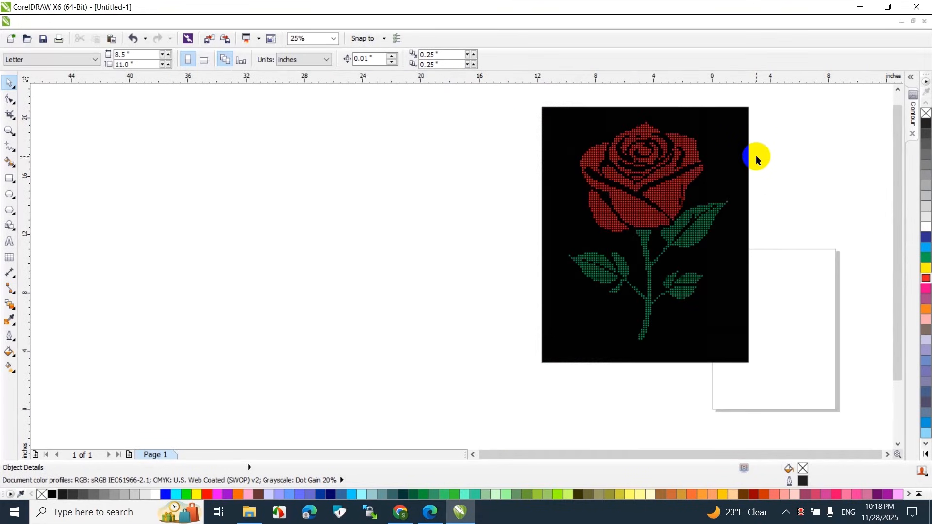
{"action": "scroll", "coordinate": [756, 159], "scroll_direction": "up", "scroll_amount": 1}
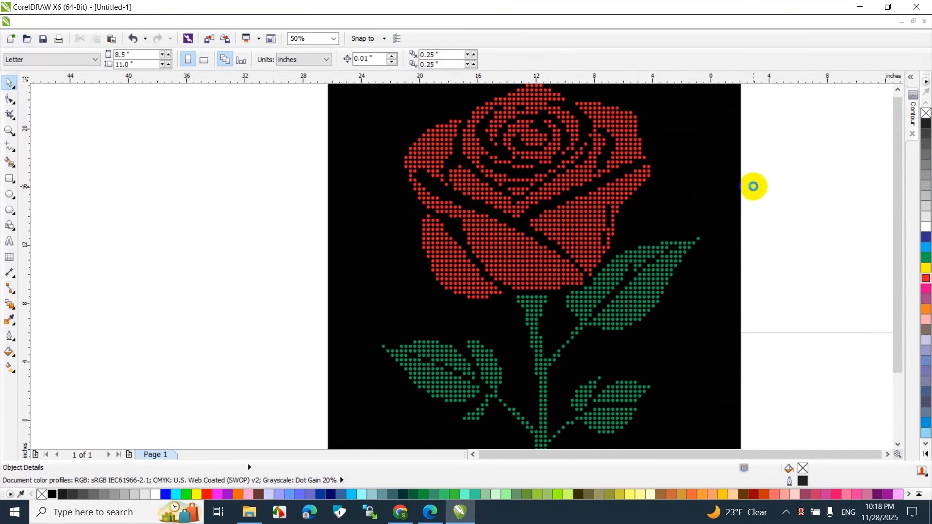
{"action": "scroll", "coordinate": [760, 187], "scroll_direction": "down", "scroll_amount": 1}
{"action": "scroll", "coordinate": [731, 240], "scroll_direction": "up", "scroll_amount": 1}
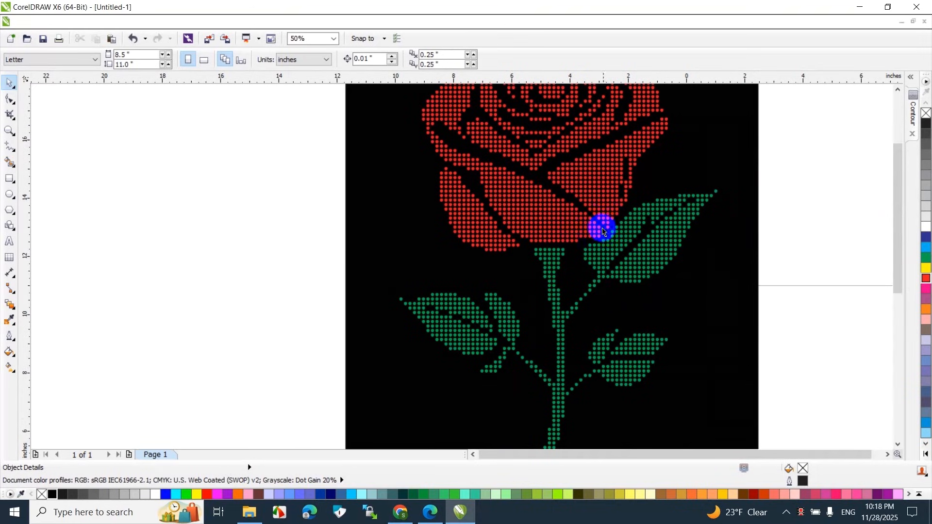
{"action": "scroll", "coordinate": [707, 285], "scroll_direction": "down", "scroll_amount": 1}
{"action": "scroll", "coordinate": [706, 279], "scroll_direction": "up", "scroll_amount": 1}
{"action": "scroll", "coordinate": [843, 223], "scroll_direction": "down", "scroll_amount": 1}
{"action": "scroll", "coordinate": [828, 261], "scroll_direction": "up", "scroll_amount": 1}
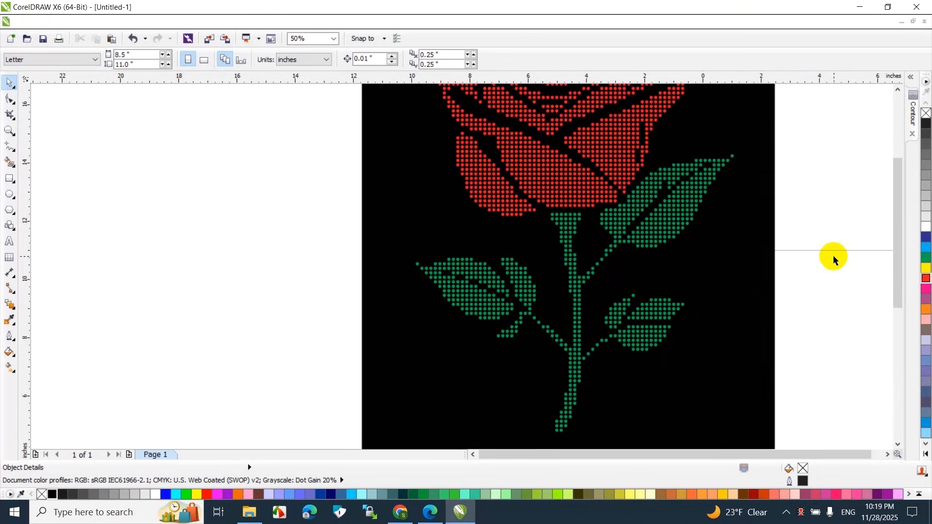